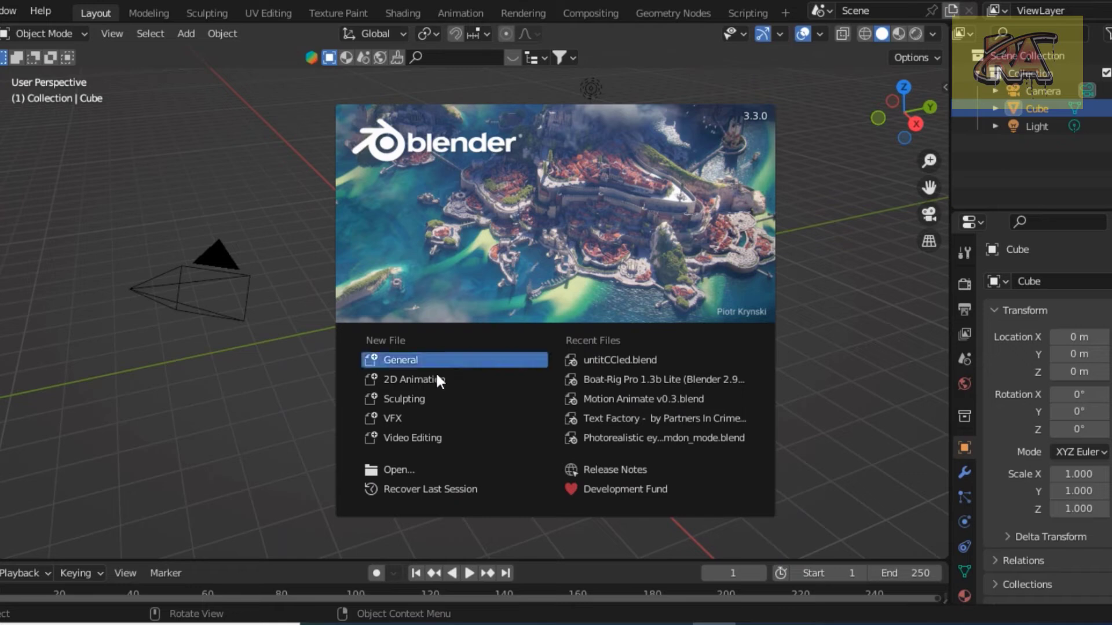
Dismiss the splash screen and delete the default camera, cube and light
{"action": "left_click", "coordinate": [273, 362]}
{"action": "key", "text": "a"}
{"action": "key", "text": "Delete"}
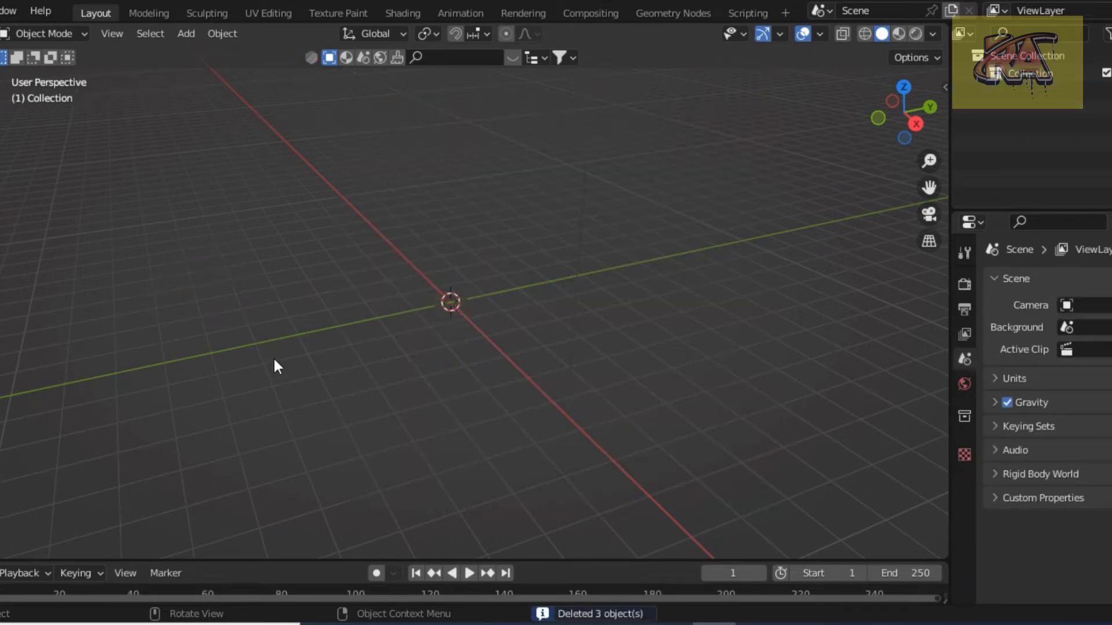
Create a new FaceBuilder head from the sidebar and orbit it to face the viewer
{"action": "key", "text": "n"}
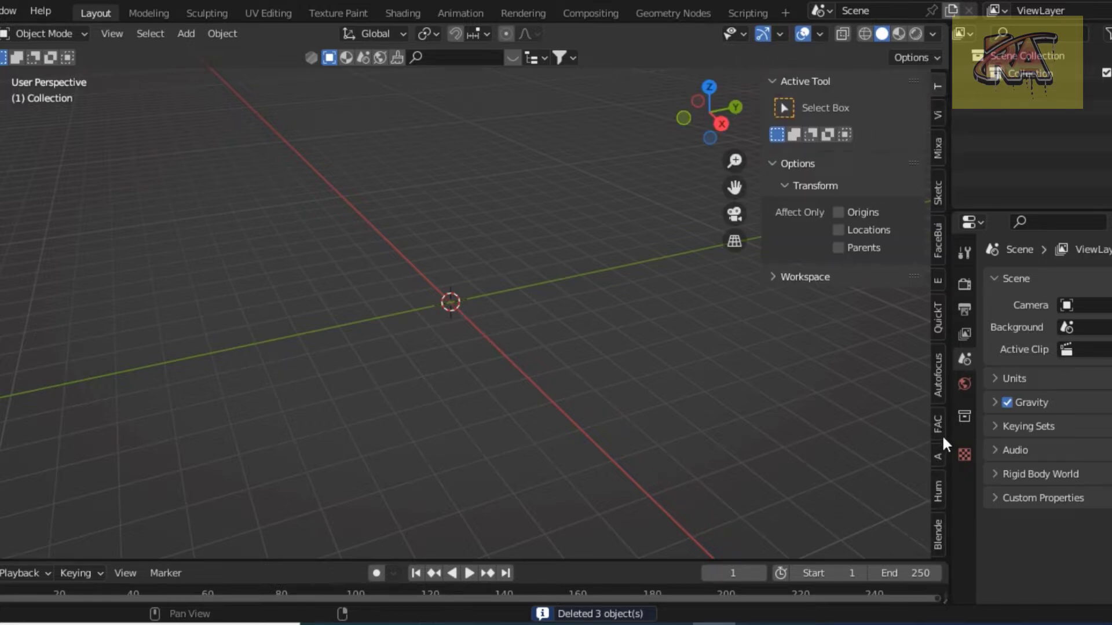
{"action": "scroll", "coordinate": [942, 452], "scroll_direction": "down", "scroll_amount": 1}
{"action": "scroll", "coordinate": [941, 472], "scroll_direction": "down", "scroll_amount": 2}
{"action": "scroll", "coordinate": [942, 472], "scroll_direction": "down", "scroll_amount": 2}
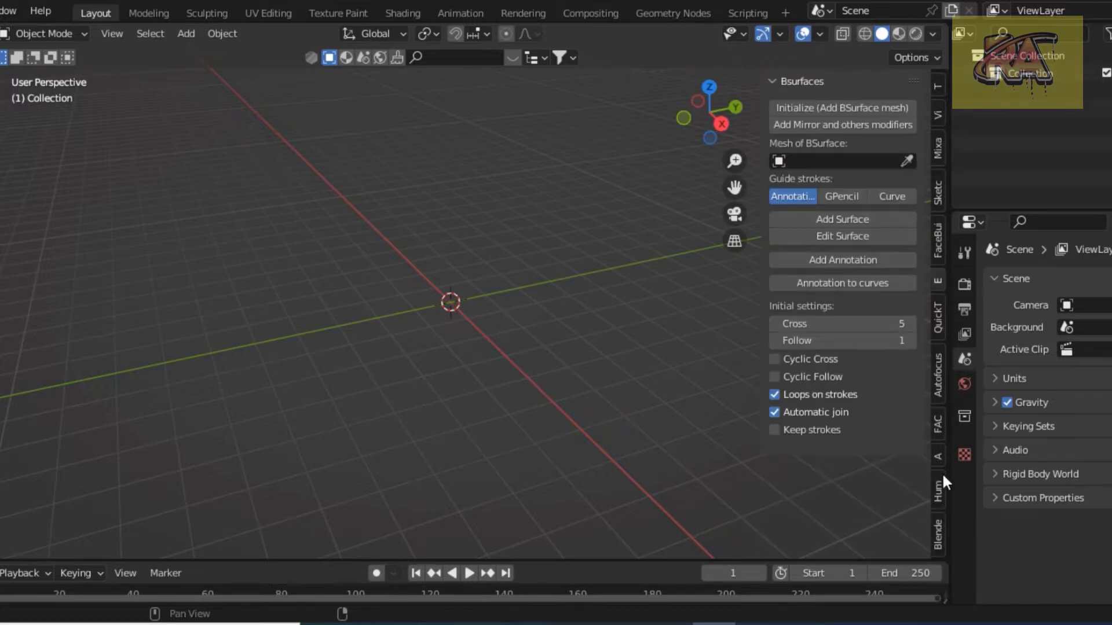
{"action": "scroll", "coordinate": [941, 472], "scroll_direction": "up", "scroll_amount": 1}
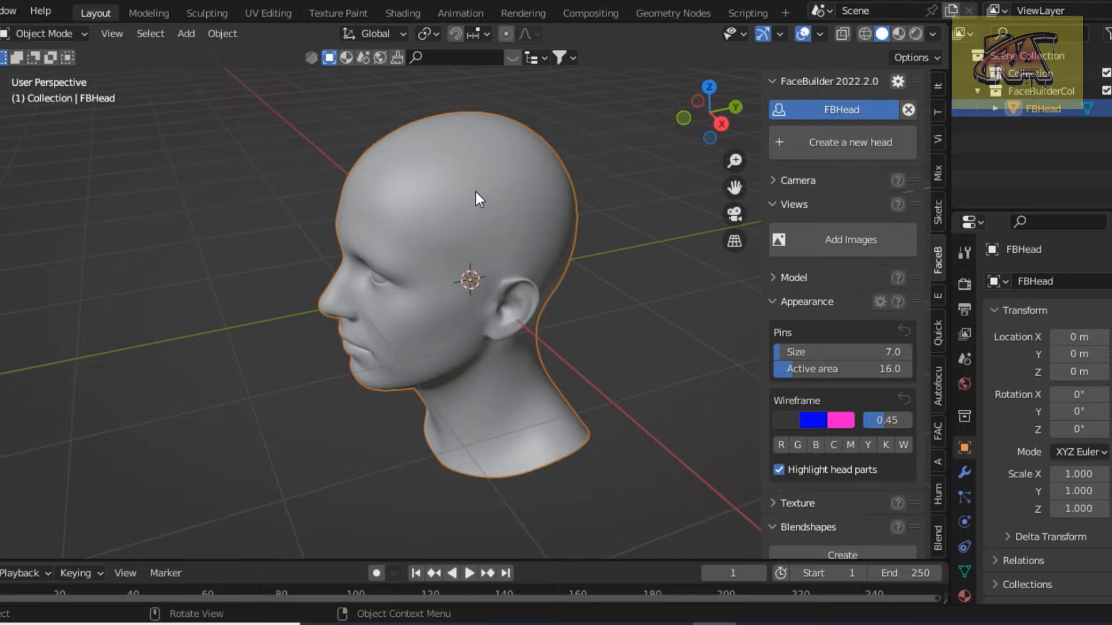
{"action": "mouse_move", "coordinate": [725, 125]}
{"action": "left_mouse_down"}
{"action": "mouse_move", "coordinate": [748, 124]}
{"action": "mouse_move", "coordinate": [794, 180]}
{"action": "left_mouse_up"}
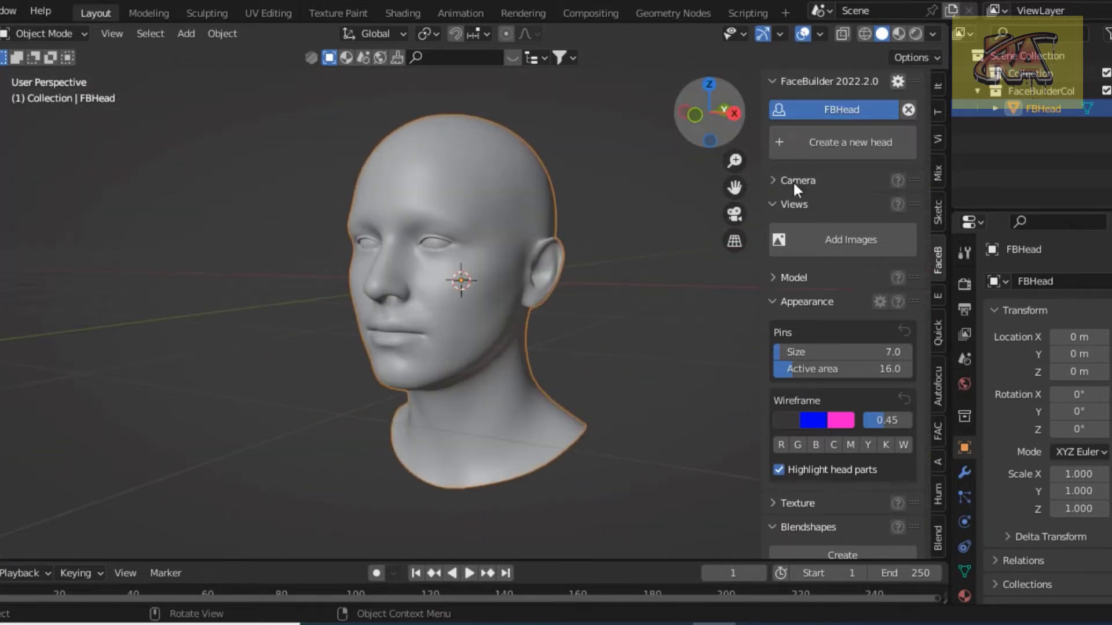
Add vitus-jst8.jpg and vitus-jst5.jpg from Downloads, allow facial expressions, and start pinning vitus-jst8.jpg
{"action": "left_click", "coordinate": [789, 237]}
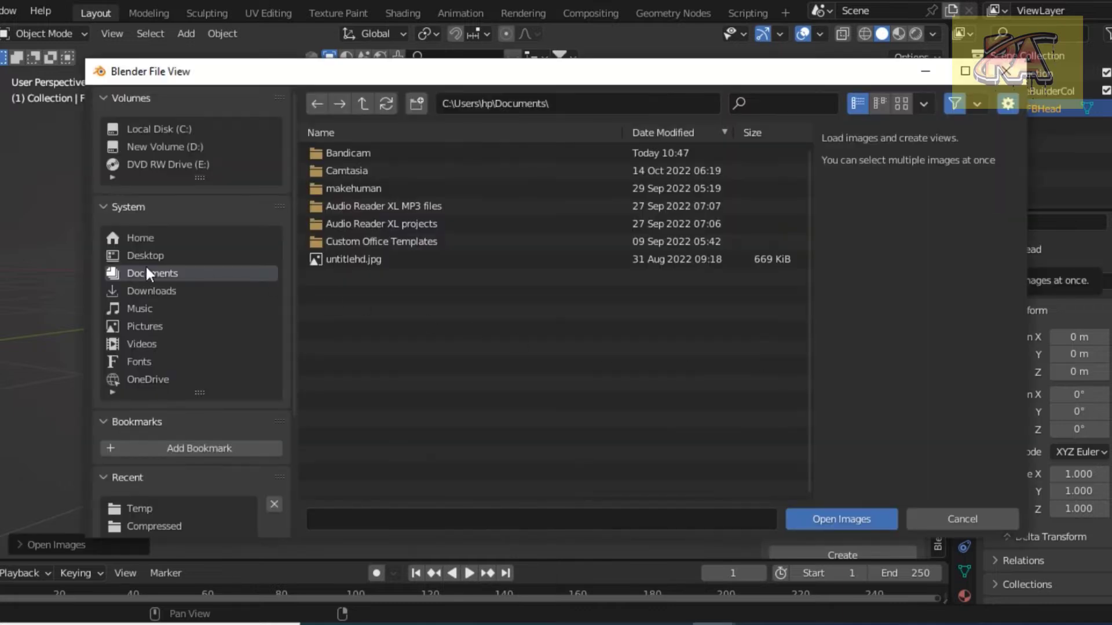
{"action": "left_click", "coordinate": [158, 291]}
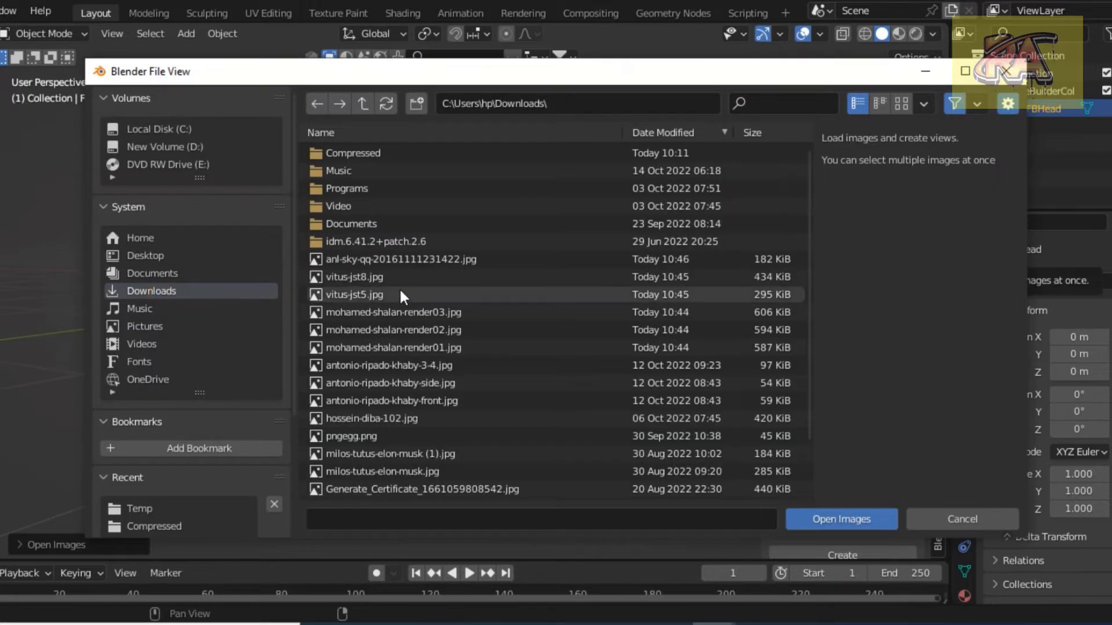
{"action": "left_click", "coordinate": [388, 276]}
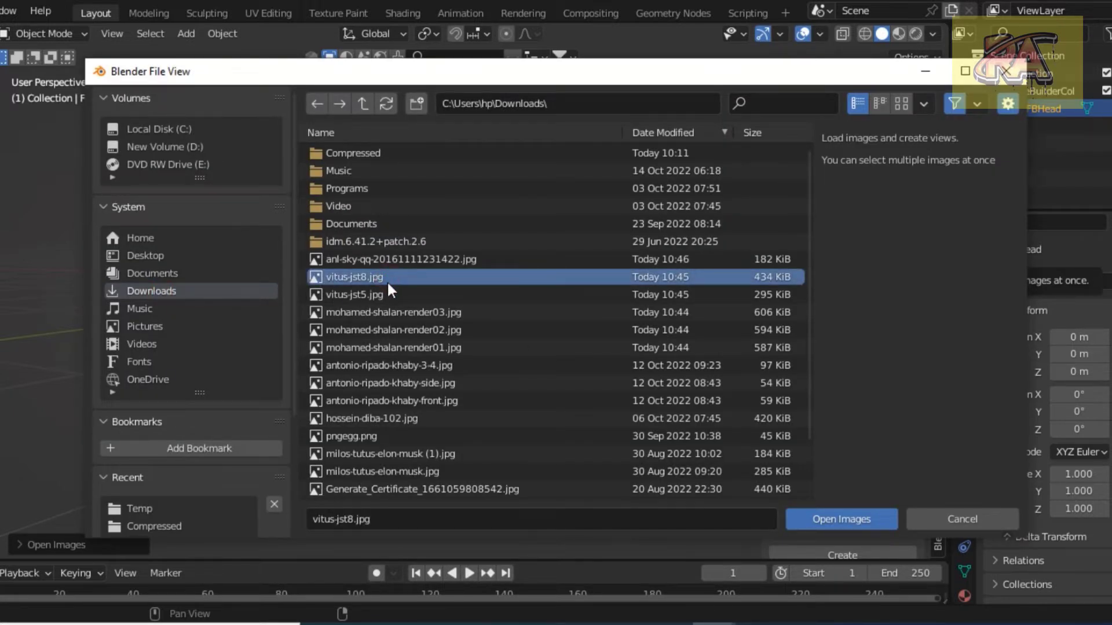
{"action": "left_click", "coordinate": [380, 295], "text": "shift"}
{"action": "left_click", "coordinate": [823, 517]}
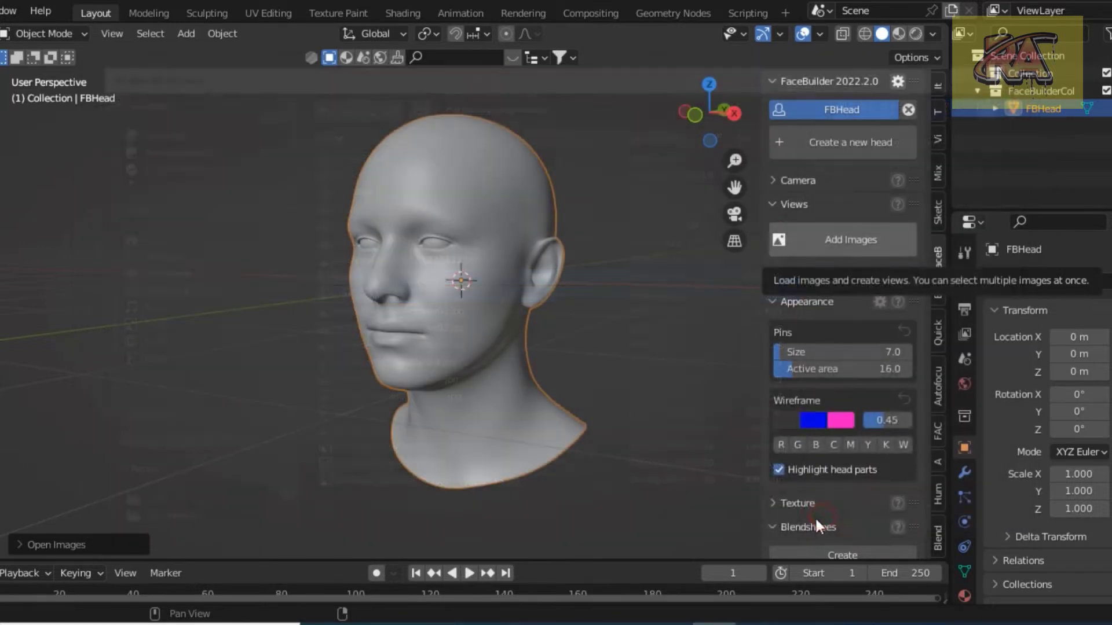
{"action": "left_click", "coordinate": [776, 279]}
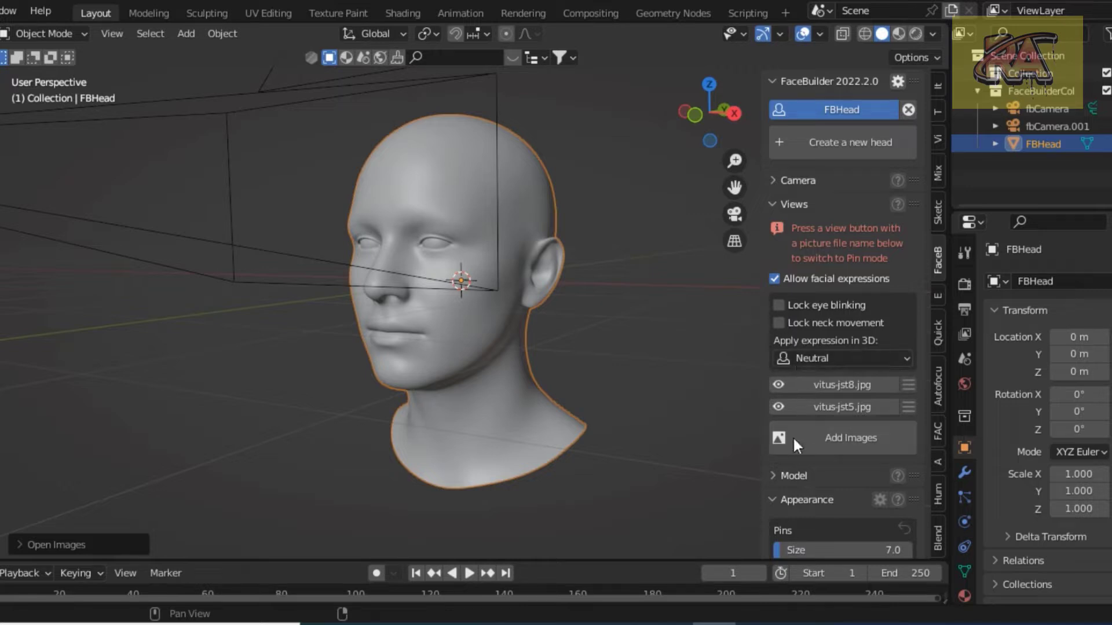
{"action": "left_click", "coordinate": [782, 390]}
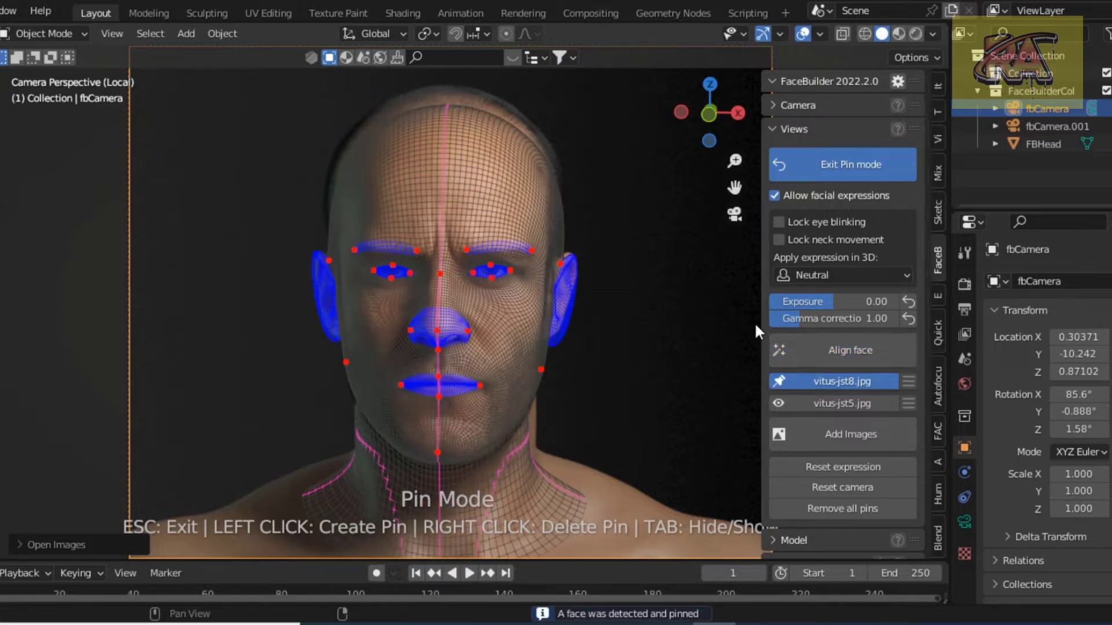
Zoom in and move the nose-base pin up to match the photo
{"action": "scroll", "coordinate": [454, 230], "scroll_direction": "up", "scroll_amount": 5}
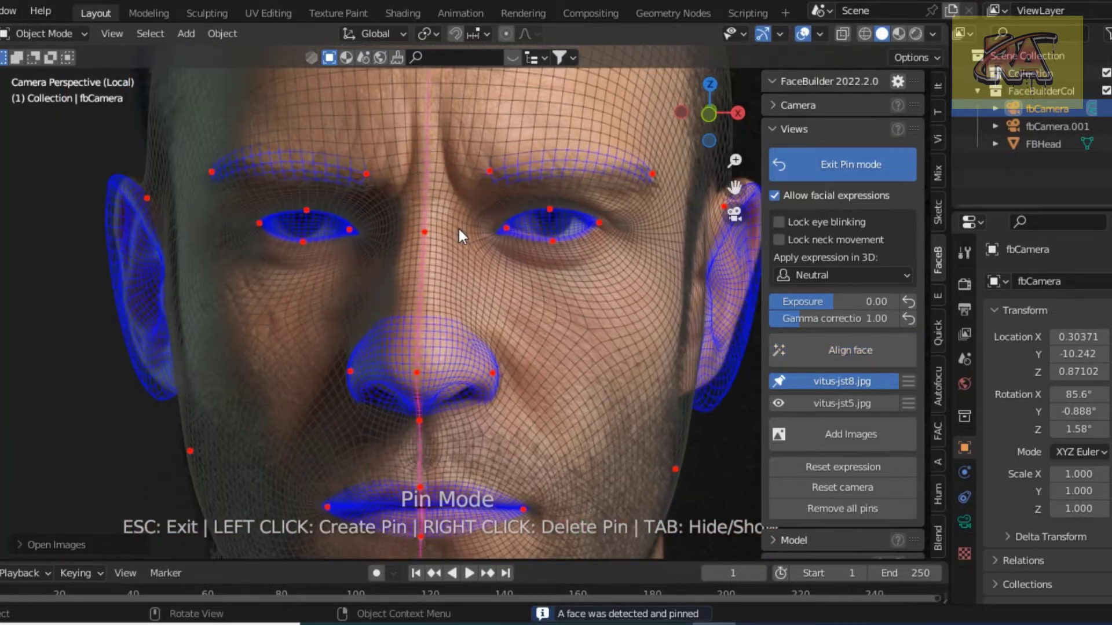
{"action": "scroll", "coordinate": [474, 238], "scroll_direction": "up", "scroll_amount": 2}
{"action": "scroll", "coordinate": [476, 242], "scroll_direction": "up", "scroll_amount": 2}
{"action": "scroll", "coordinate": [472, 279], "scroll_direction": "down", "scroll_amount": 3}
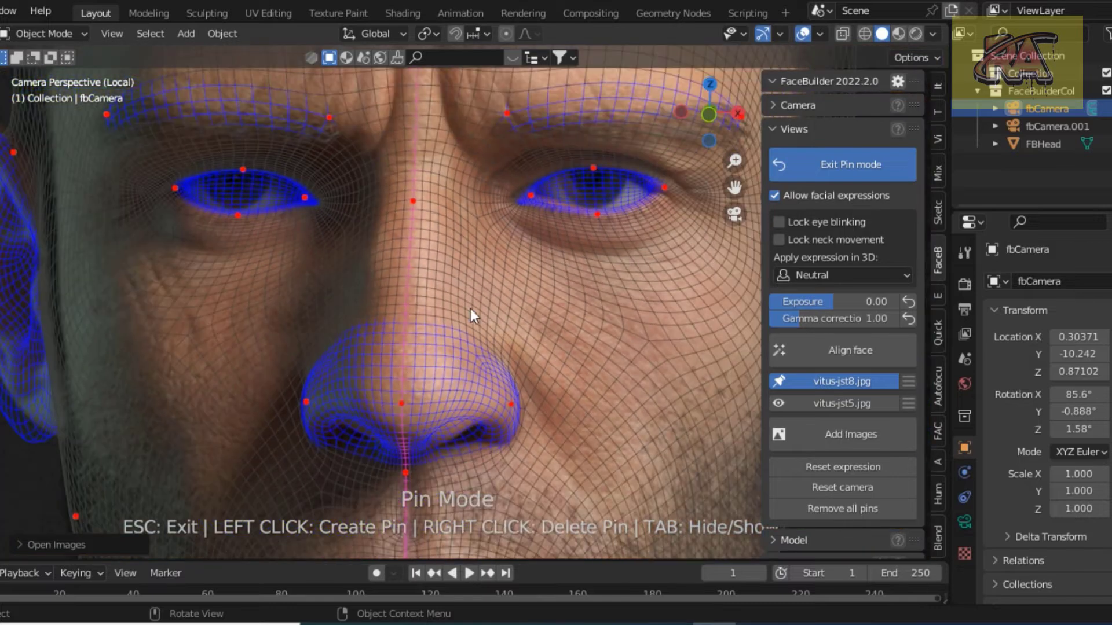
{"action": "scroll", "coordinate": [445, 418], "scroll_direction": "down", "scroll_amount": 1}
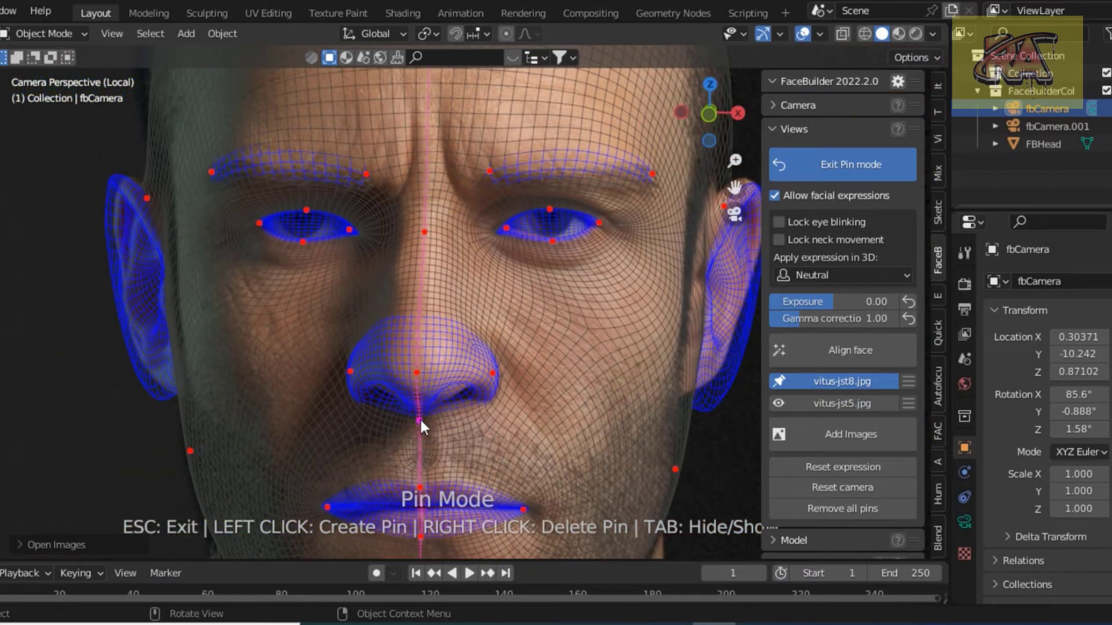
{"action": "left_click_drag", "start_coordinate": [420, 421], "coordinate": [423, 410]}
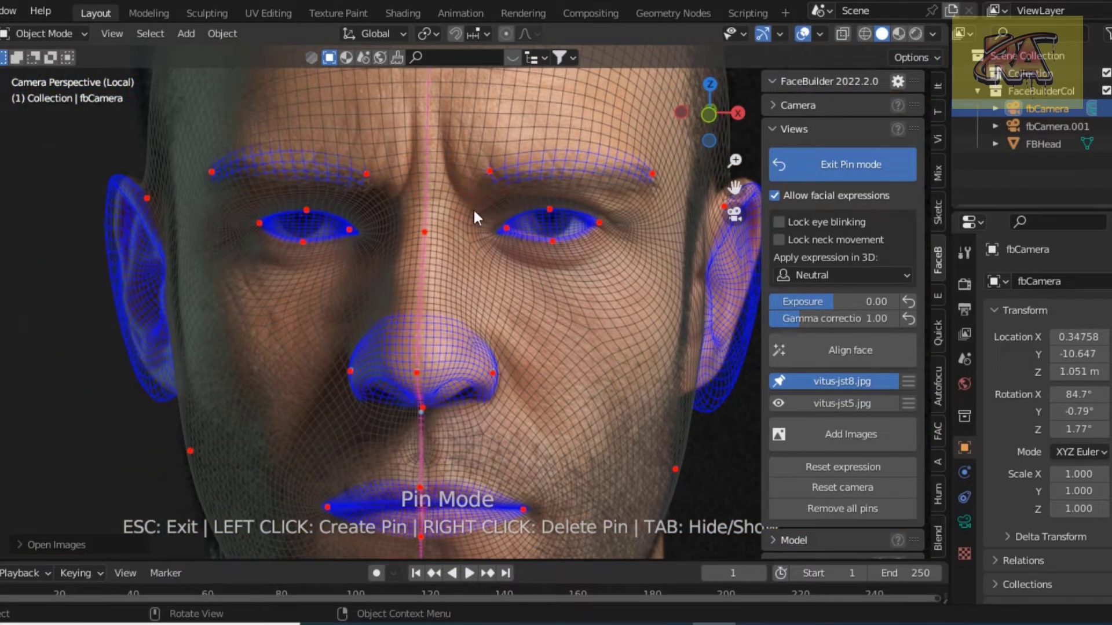
Move the outer eye-corner pin onto the corner and add a pin at the inner eye corner
{"action": "scroll", "coordinate": [486, 227], "scroll_direction": "up", "scroll_amount": 3}
{"action": "scroll", "coordinate": [580, 180], "scroll_direction": "up", "scroll_amount": 2}
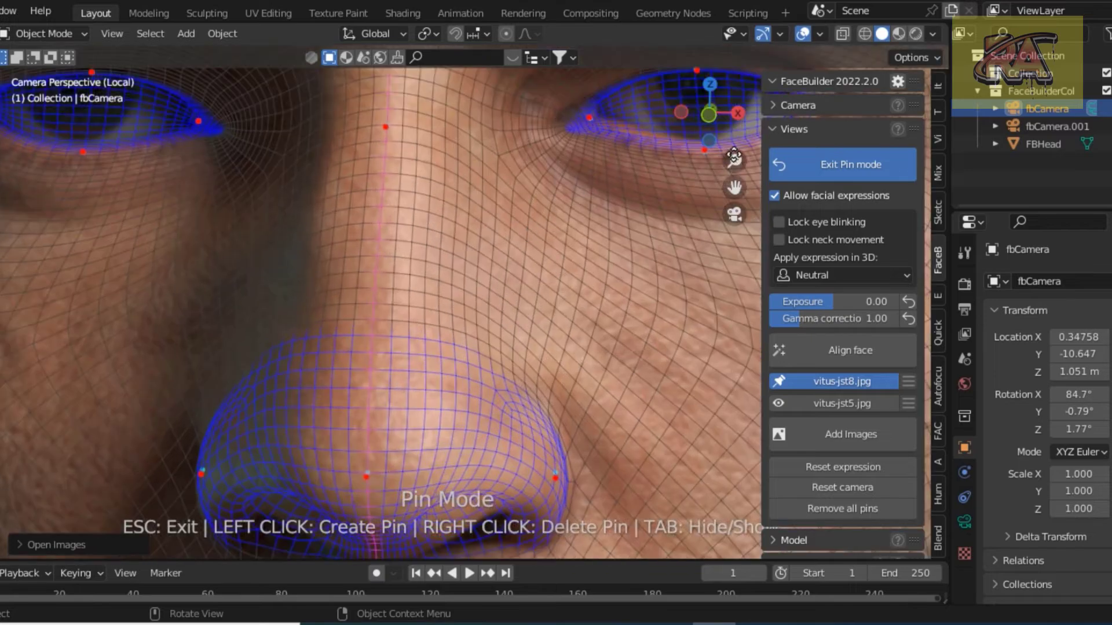
{"action": "left_click_drag", "start_coordinate": [734, 161], "coordinate": [730, 209]}
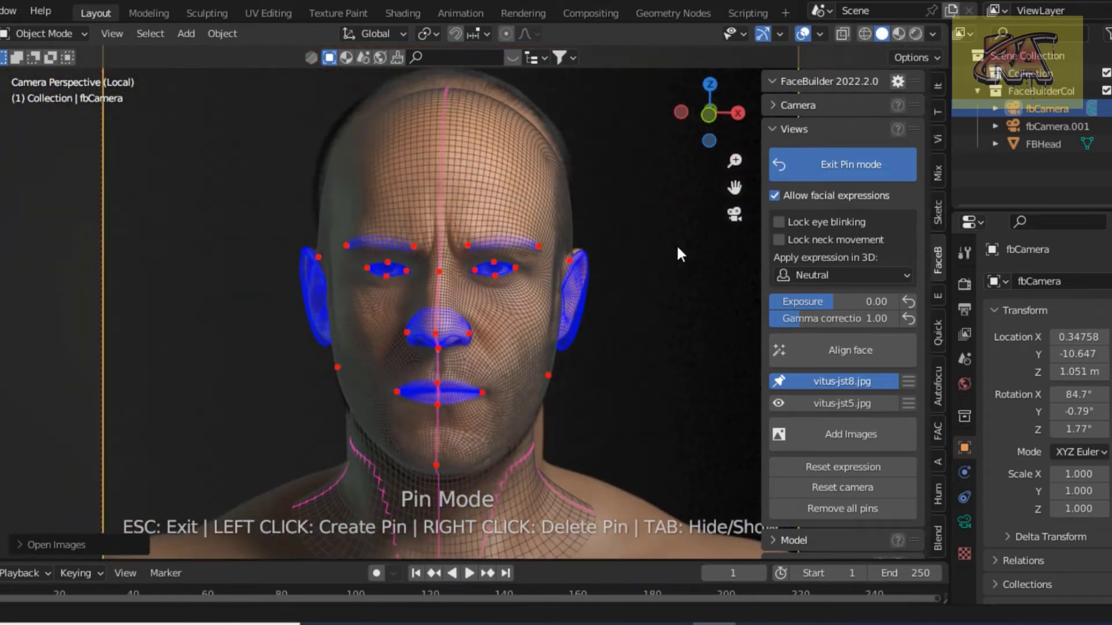
{"action": "scroll", "coordinate": [500, 283], "scroll_direction": "up", "scroll_amount": 1}
{"action": "scroll", "coordinate": [483, 291], "scroll_direction": "up", "scroll_amount": 3}
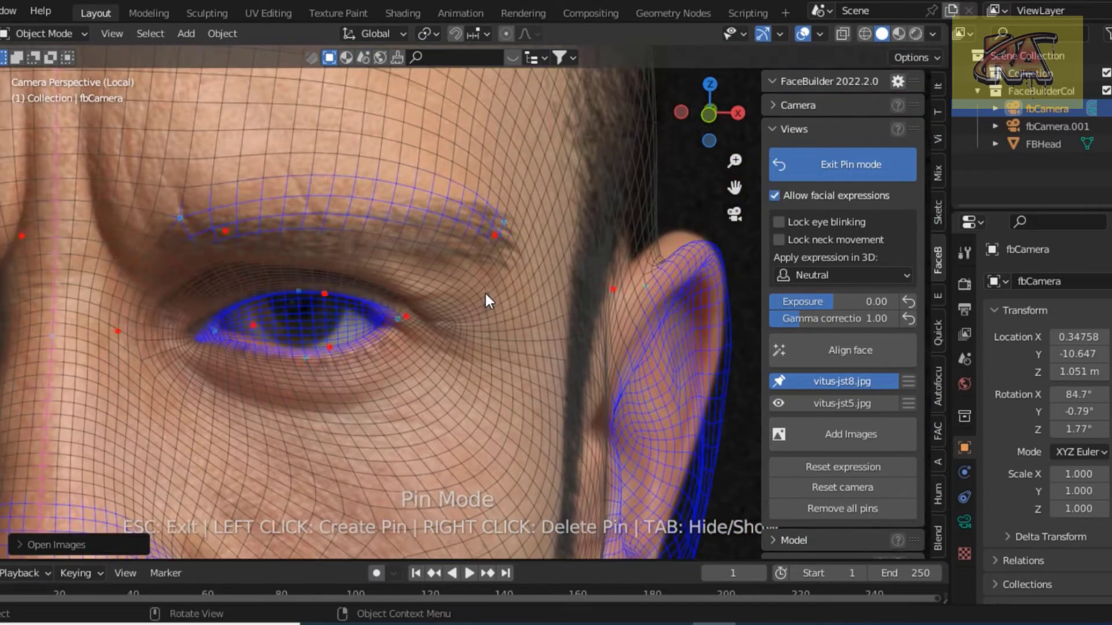
{"action": "scroll", "coordinate": [484, 291], "scroll_direction": "up", "scroll_amount": 2}
{"action": "scroll", "coordinate": [409, 334], "scroll_direction": "up", "scroll_amount": 1}
{"action": "left_click_drag", "start_coordinate": [375, 324], "coordinate": [347, 333]}
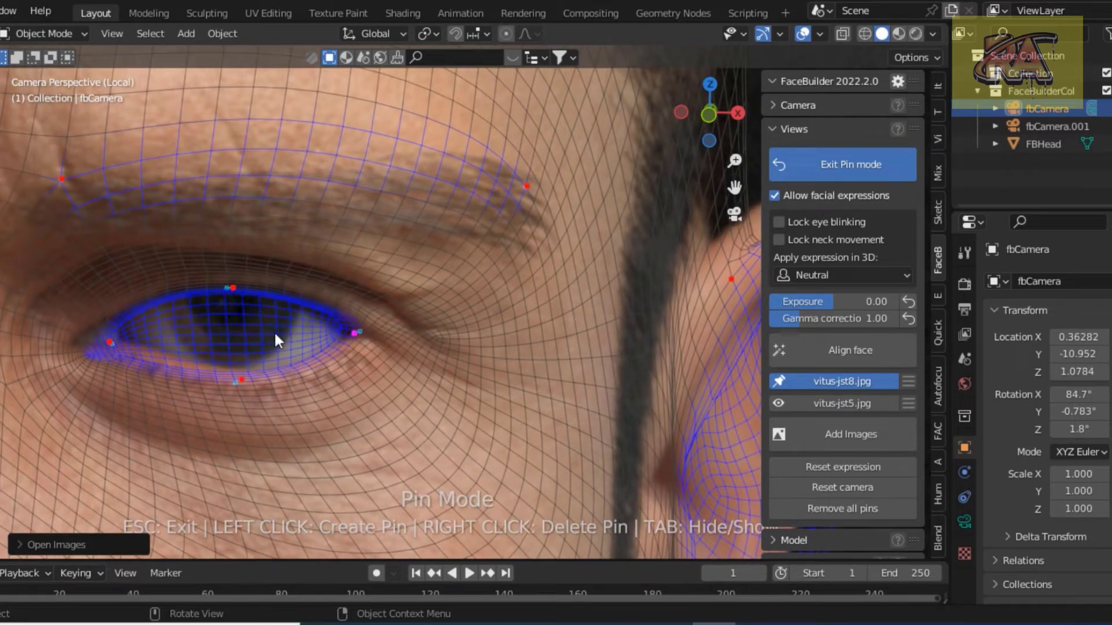
{"action": "left_click", "coordinate": [91, 341]}
{"action": "scroll", "coordinate": [303, 216], "scroll_direction": "down", "scroll_amount": 4}
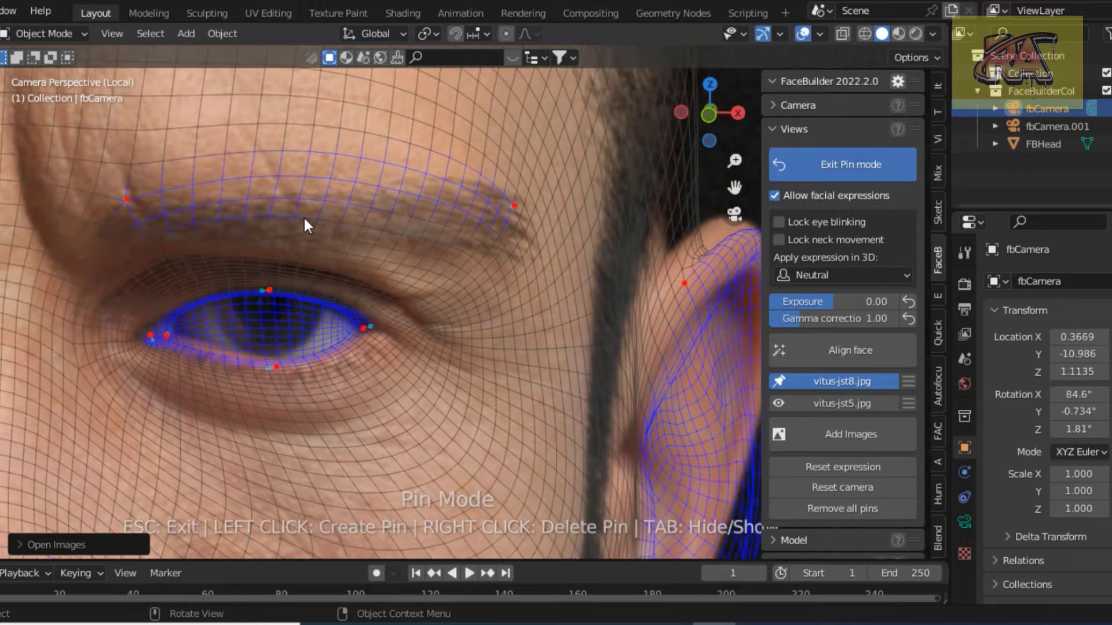
Lower the brow-corner pin and move the ear pin onto the ear outline
{"action": "left_click_drag", "start_coordinate": [487, 248], "coordinate": [485, 258]}
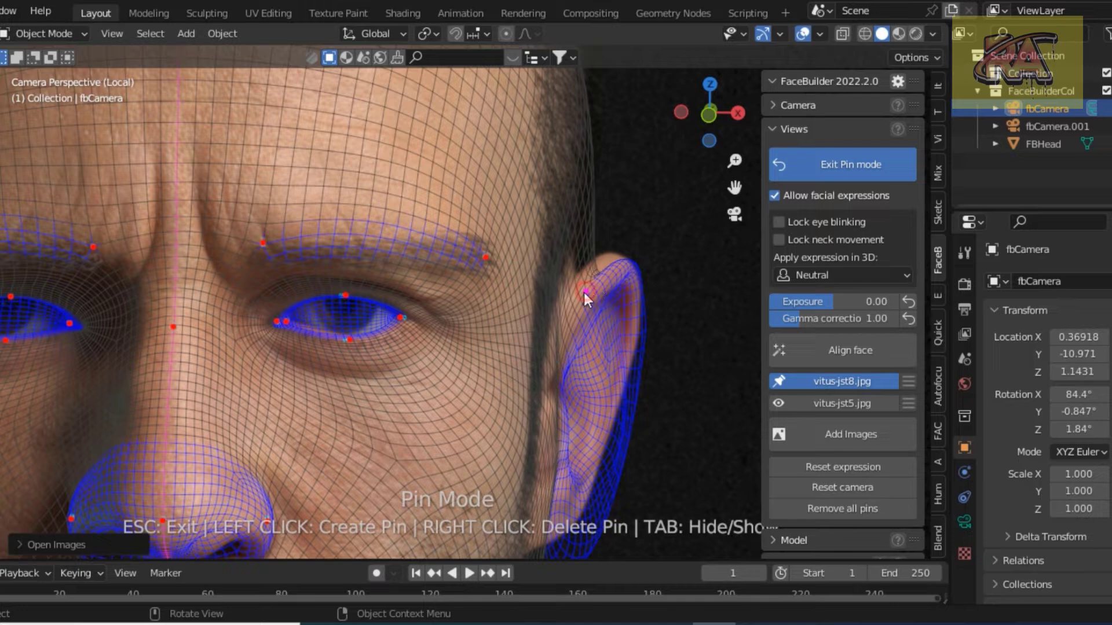
{"action": "left_click_drag", "start_coordinate": [585, 292], "coordinate": [571, 290]}
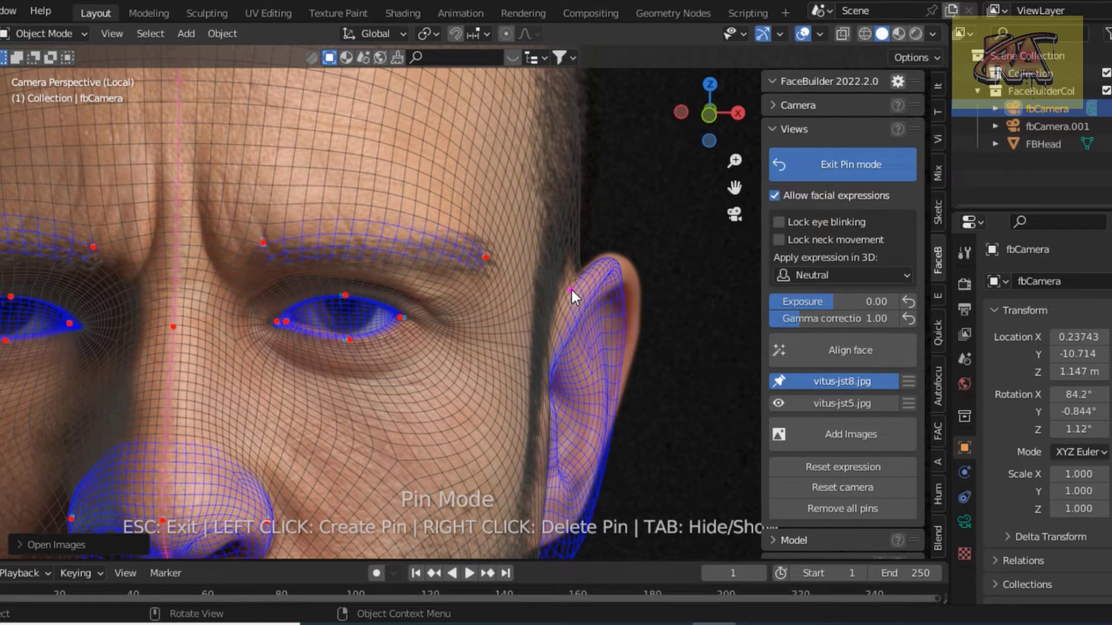
{"action": "left_click_drag", "start_coordinate": [571, 291], "coordinate": [634, 291]}
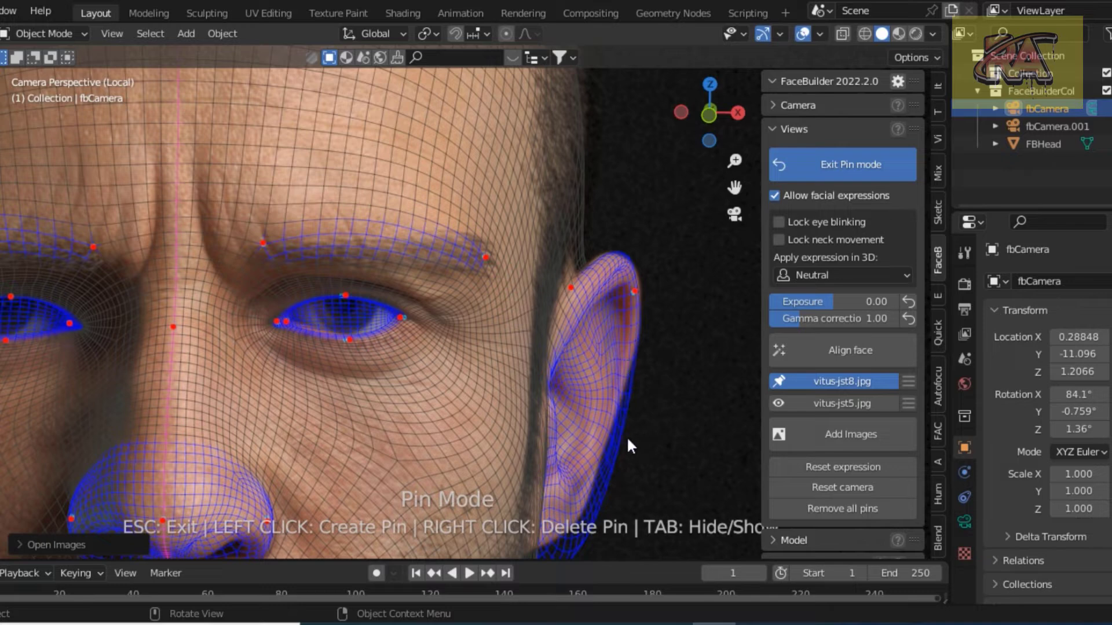
Add pins along the ear's outer edge and lower edge
{"action": "left_click_drag", "start_coordinate": [619, 437], "coordinate": [614, 430]}
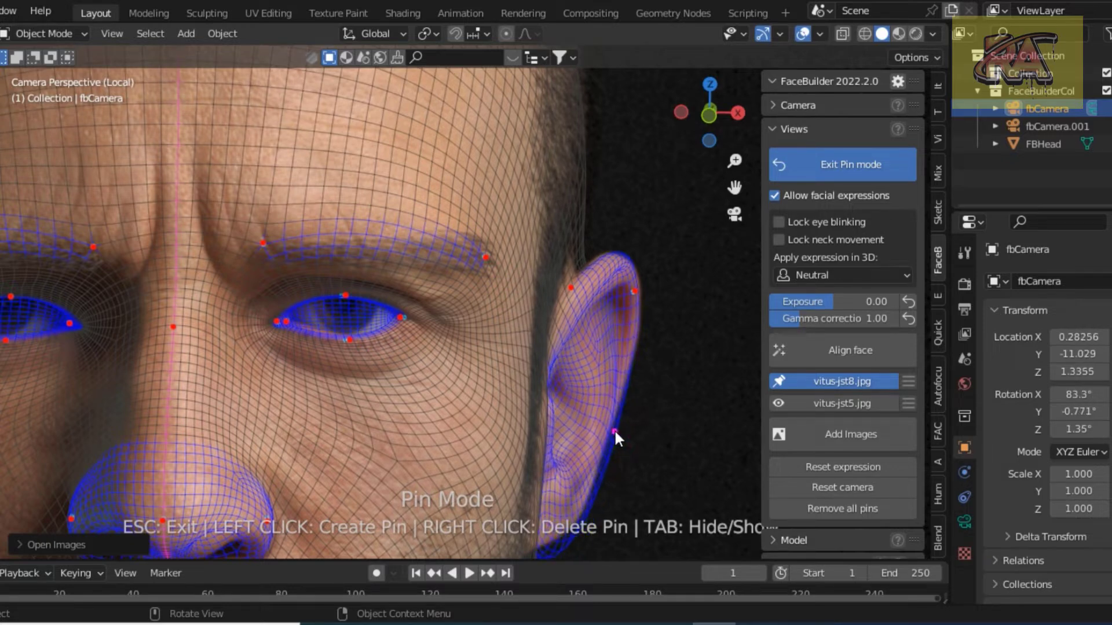
{"action": "scroll", "coordinate": [597, 484], "scroll_direction": "down", "scroll_amount": 2}
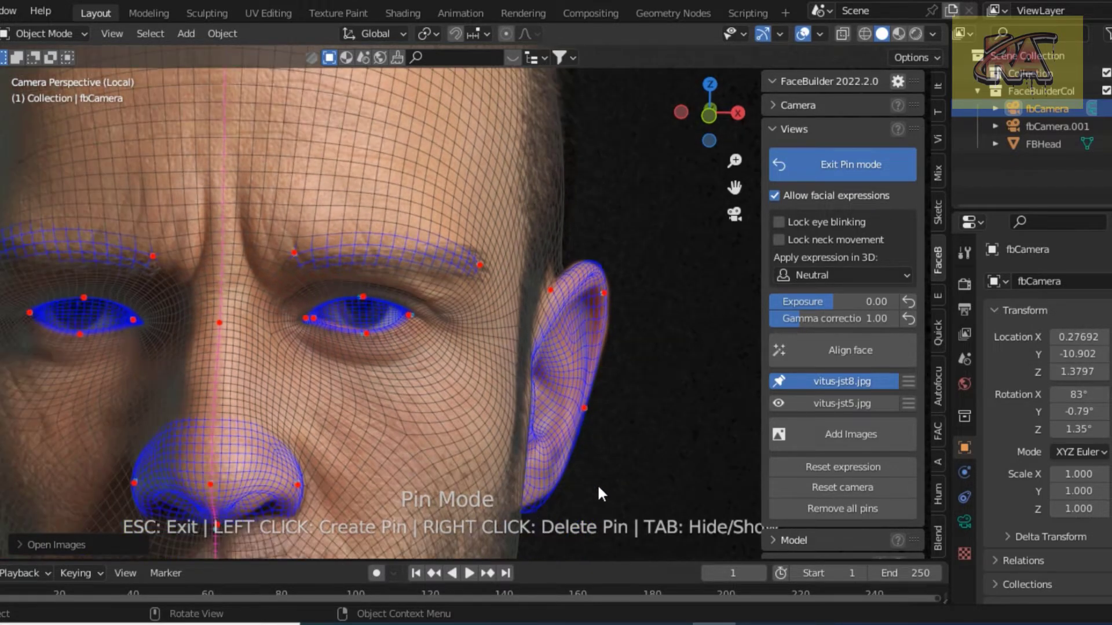
{"action": "scroll", "coordinate": [562, 492], "scroll_direction": "down", "scroll_amount": 1}
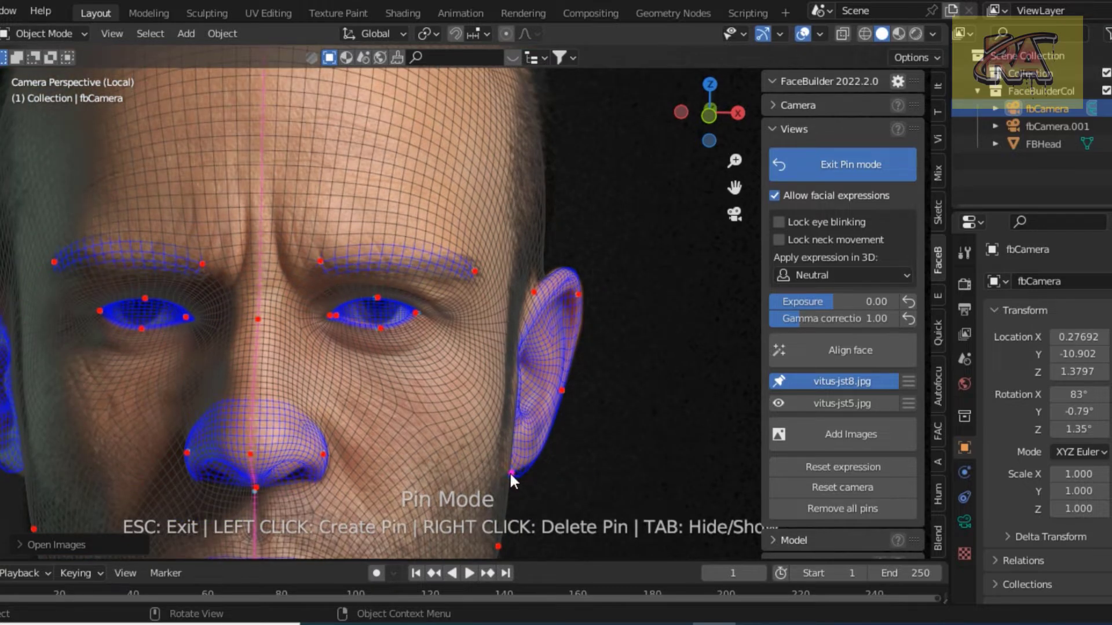
{"action": "left_click", "coordinate": [507, 471]}
{"action": "scroll", "coordinate": [624, 438], "scroll_direction": "up", "scroll_amount": 2}
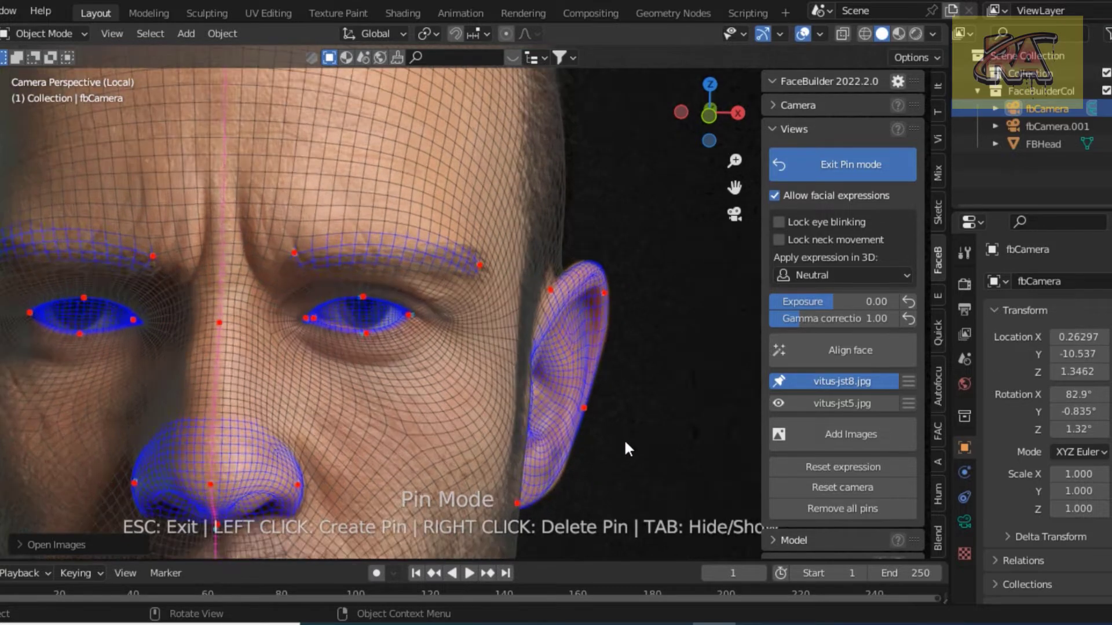
{"action": "scroll", "coordinate": [666, 376], "scroll_direction": "up", "scroll_amount": 2}
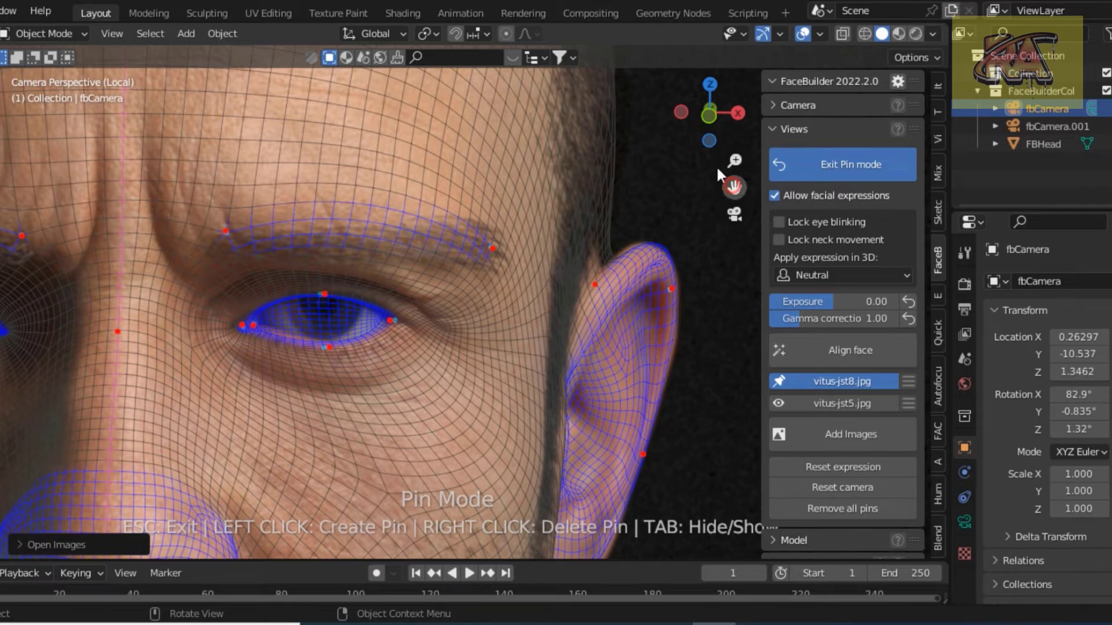
Zoom to the mouth and drag both lip-corner pins onto the photo's mouth corners
{"action": "left_click_drag", "start_coordinate": [734, 187], "coordinate": [620, 5]}
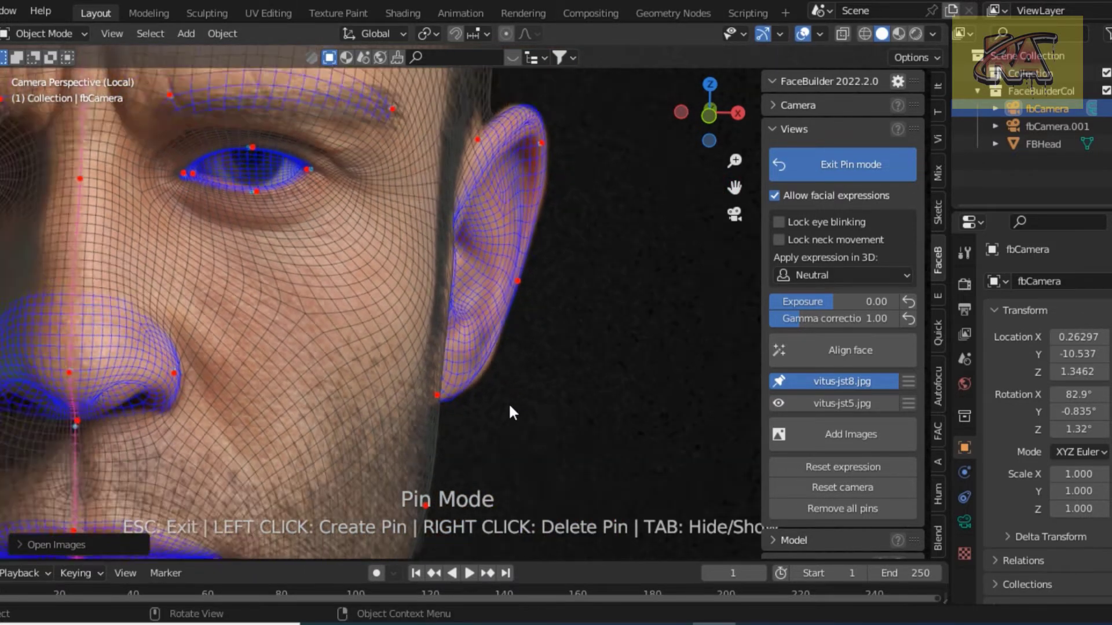
{"action": "scroll", "coordinate": [510, 407], "scroll_direction": "down", "scroll_amount": 5}
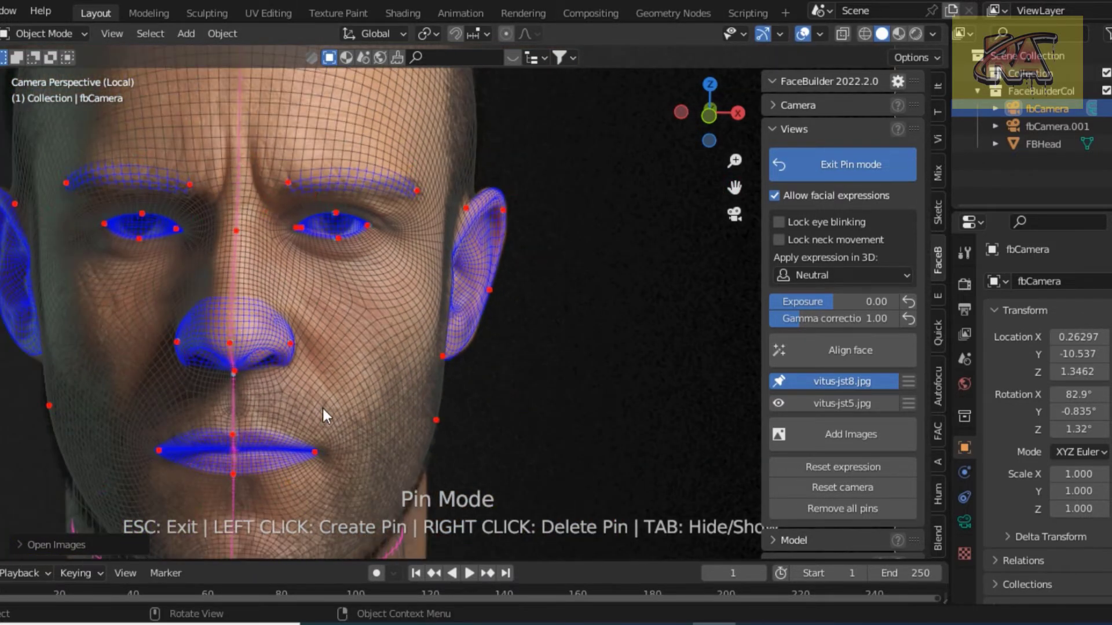
{"action": "scroll", "coordinate": [345, 404], "scroll_direction": "up", "scroll_amount": 1}
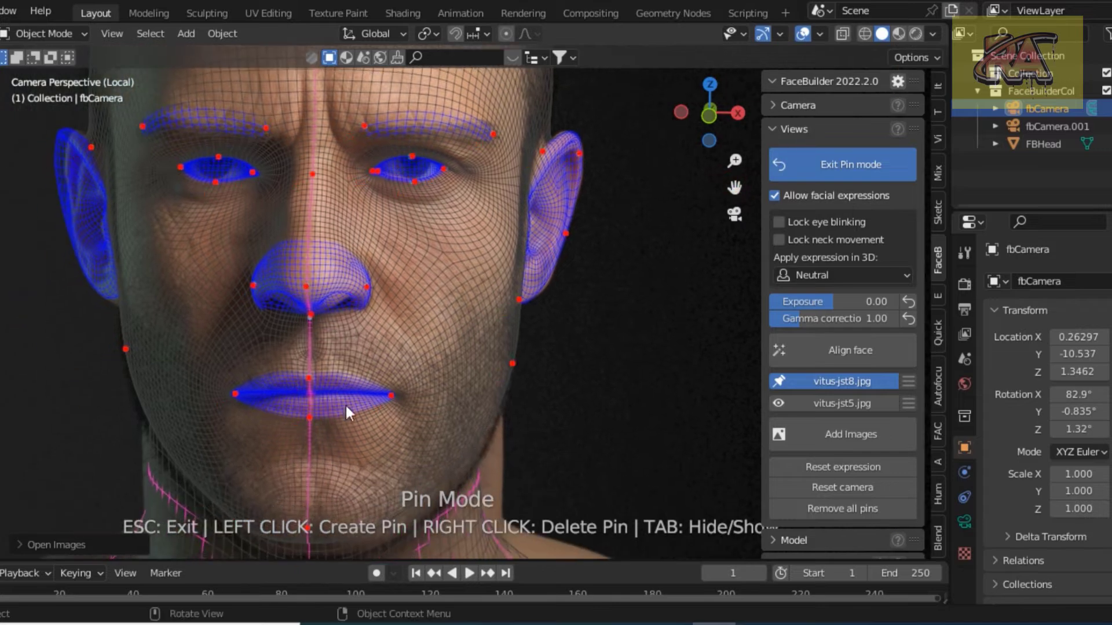
{"action": "scroll", "coordinate": [322, 432], "scroll_direction": "up", "scroll_amount": 3}
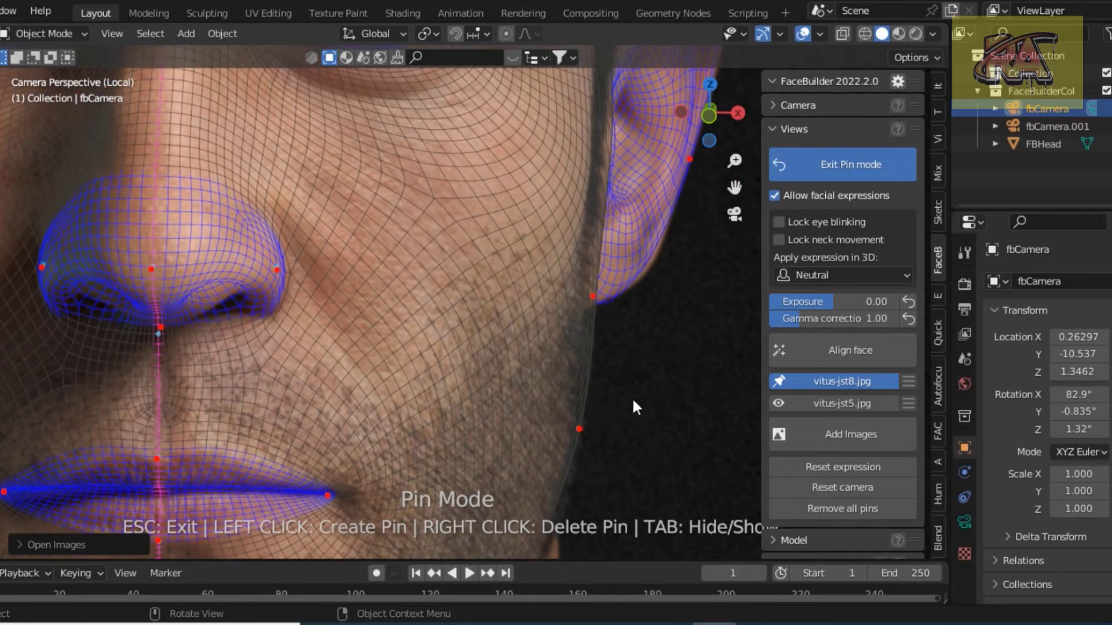
{"action": "left_click_drag", "start_coordinate": [734, 187], "coordinate": [806, 95]}
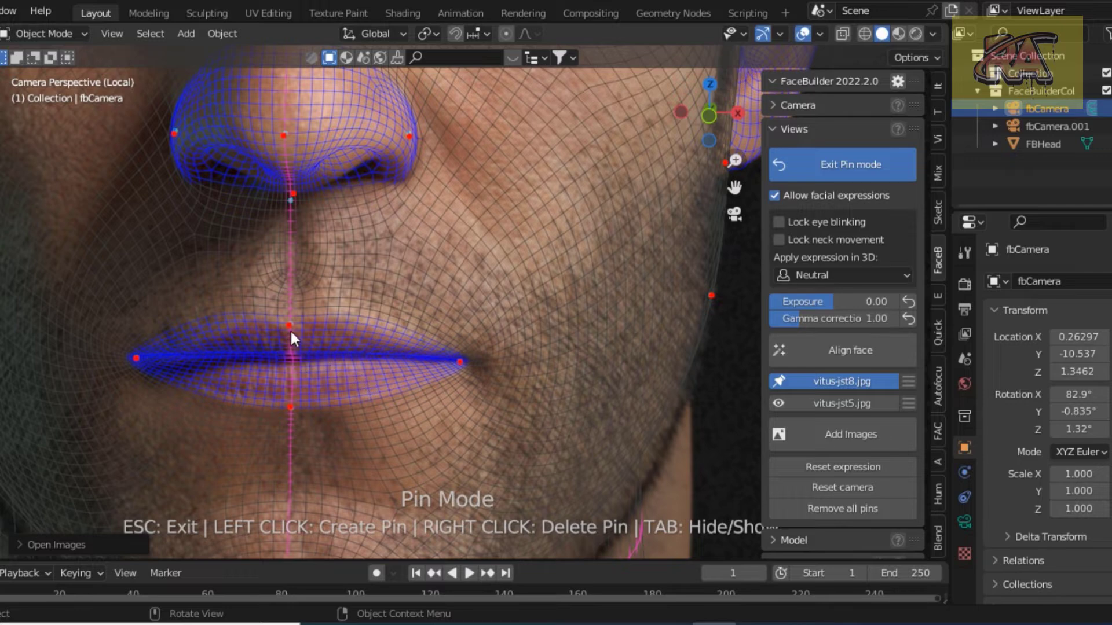
{"action": "scroll", "coordinate": [287, 326], "scroll_direction": "up", "scroll_amount": 1}
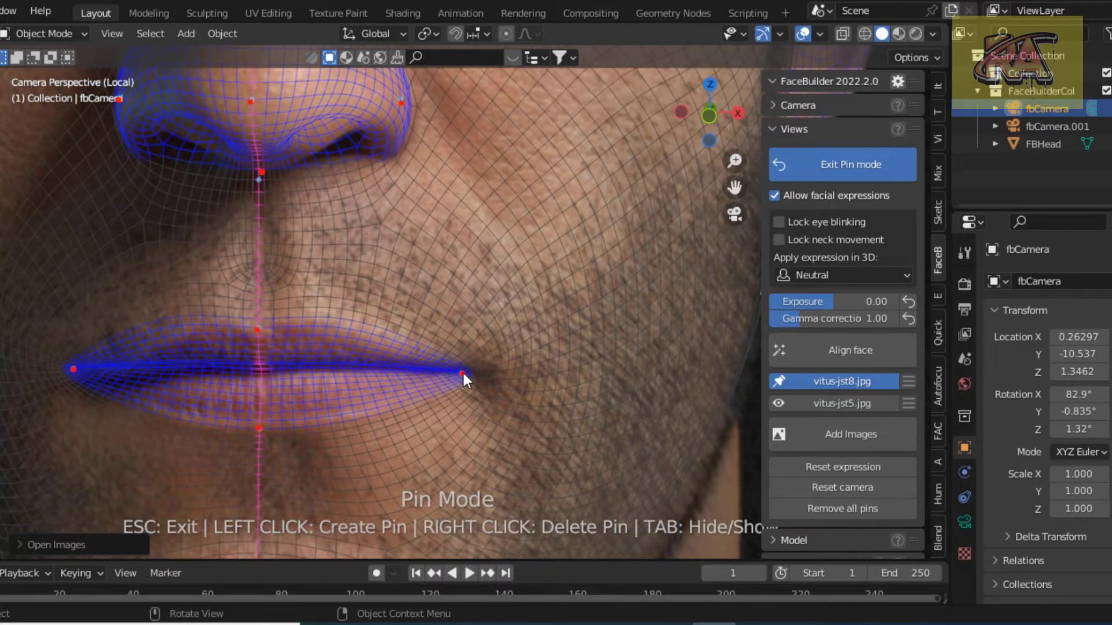
{"action": "left_click_drag", "start_coordinate": [463, 375], "coordinate": [473, 373]}
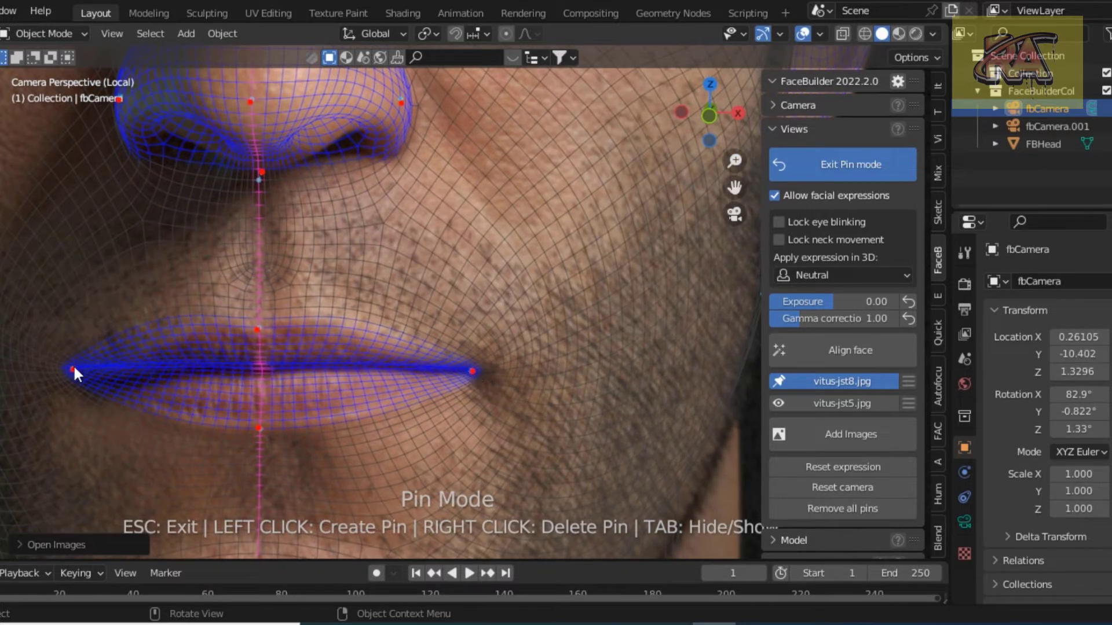
{"action": "left_click_drag", "start_coordinate": [70, 364], "coordinate": [68, 371]}
{"action": "scroll", "coordinate": [342, 439], "scroll_direction": "down", "scroll_amount": 3}
{"action": "scroll", "coordinate": [343, 439], "scroll_direction": "down", "scroll_amount": 2}
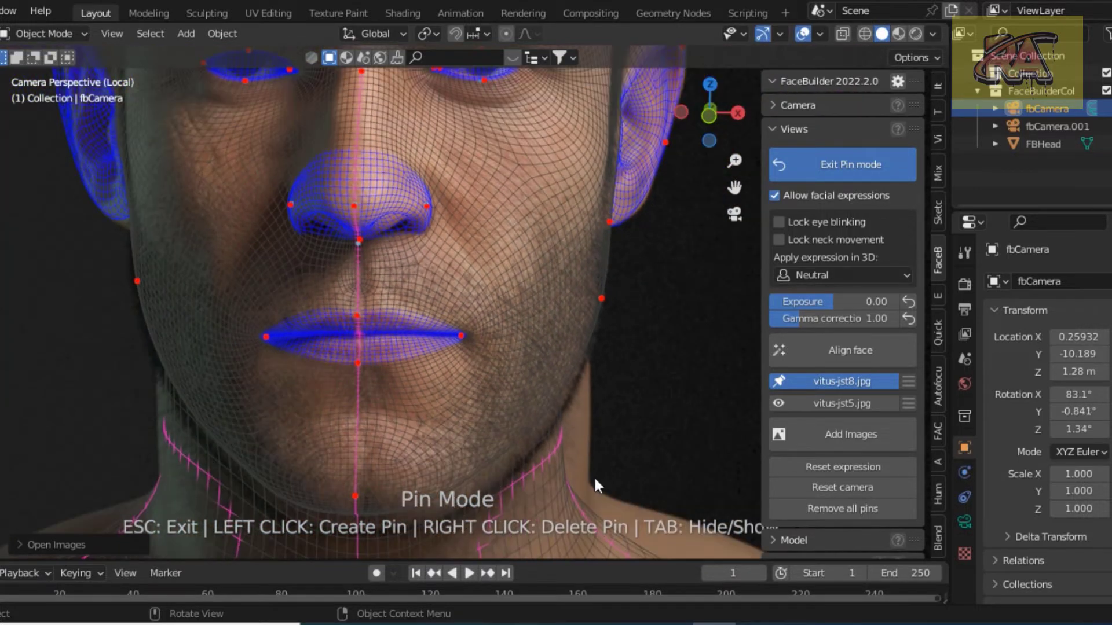
{"action": "scroll", "coordinate": [414, 500], "scroll_direction": "down", "scroll_amount": 3}
{"action": "scroll", "coordinate": [413, 500], "scroll_direction": "down", "scroll_amount": 2}
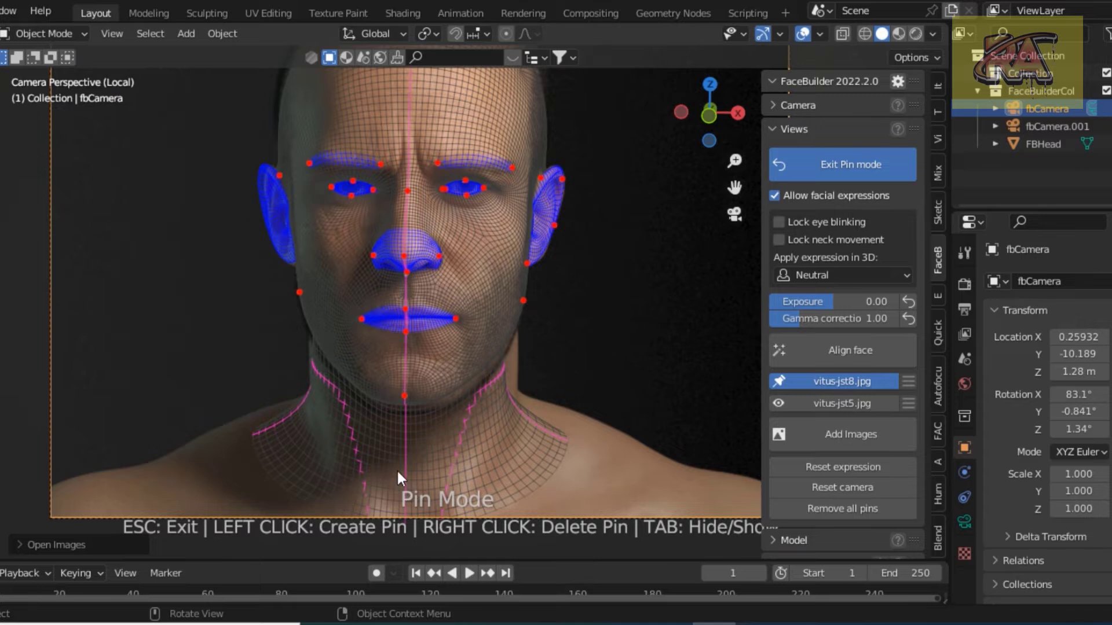
Pull the chin pin onto the throat and pin both neck edges to the photo's neck outline
{"action": "mouse_move", "coordinate": [409, 454]}
{"action": "left_mouse_down"}
{"action": "mouse_move", "coordinate": [401, 527]}
{"action": "mouse_move", "coordinate": [423, 522]}
{"action": "mouse_move", "coordinate": [418, 439]}
{"action": "mouse_move", "coordinate": [432, 469]}
{"action": "left_mouse_up"}
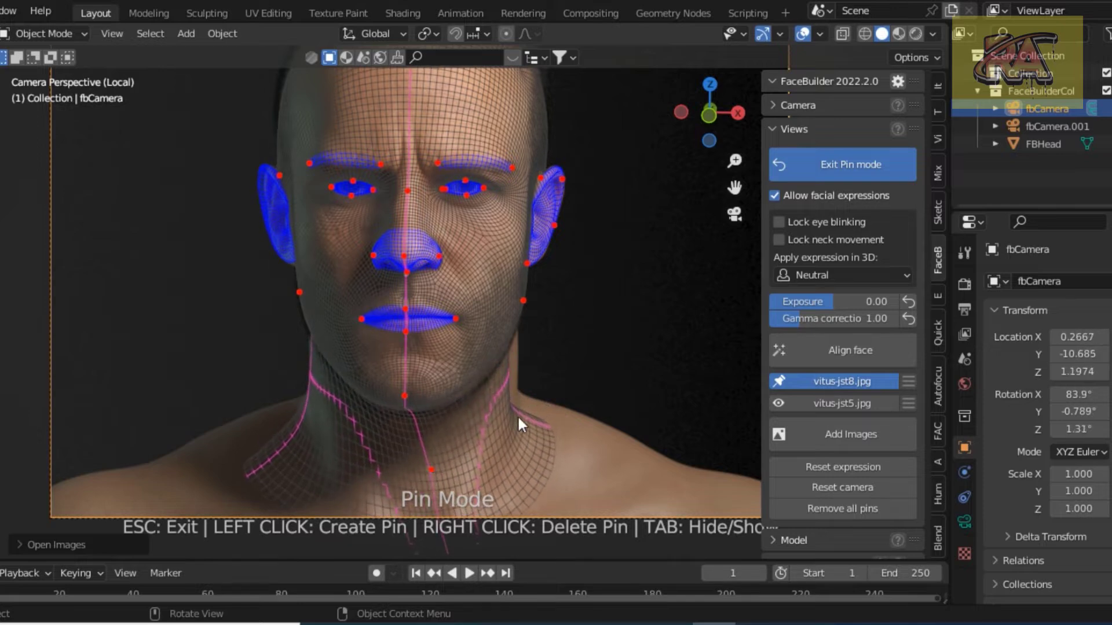
{"action": "scroll", "coordinate": [532, 410], "scroll_direction": "up", "scroll_amount": 5}
{"action": "scroll", "coordinate": [531, 408], "scroll_direction": "down", "scroll_amount": 2}
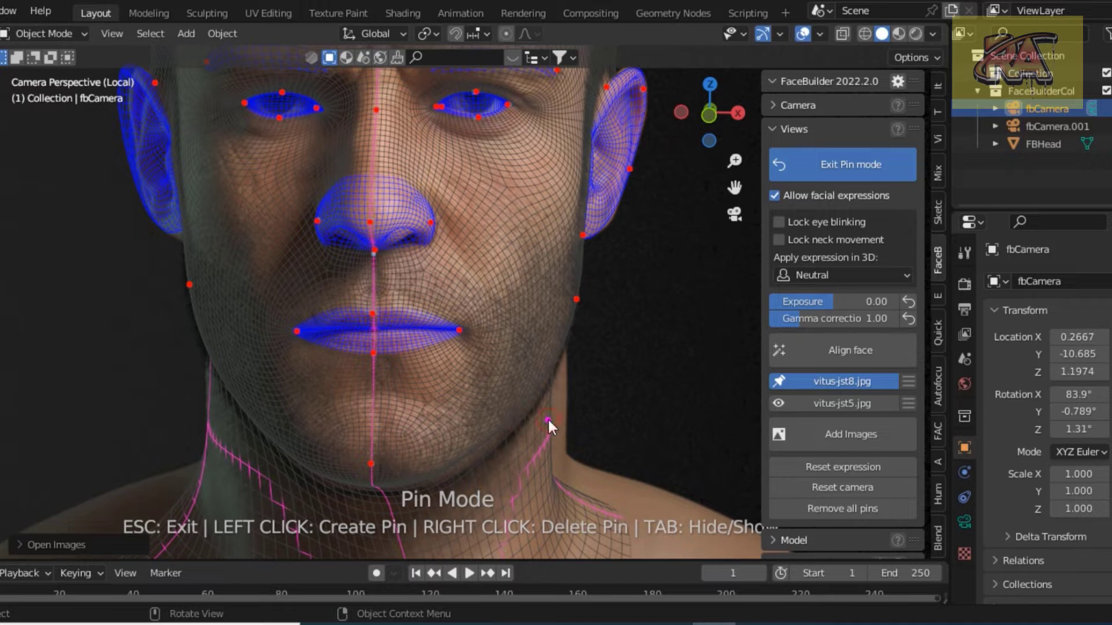
{"action": "mouse_move", "coordinate": [547, 418]}
{"action": "left_mouse_down"}
{"action": "mouse_move", "coordinate": [568, 395]}
{"action": "mouse_move", "coordinate": [561, 435]}
{"action": "left_mouse_up"}
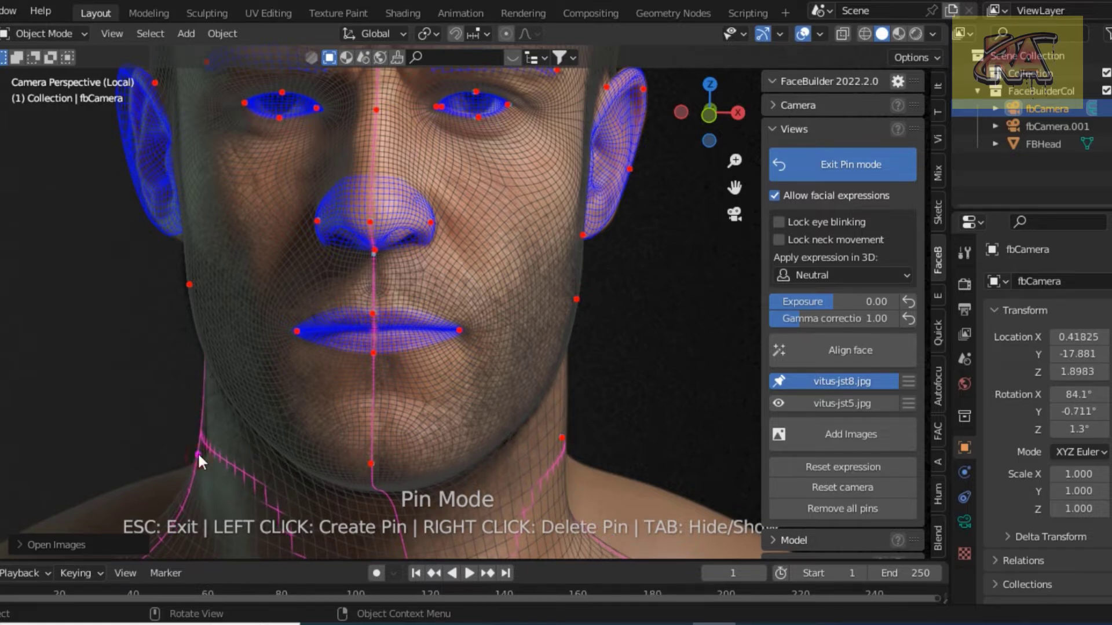
{"action": "left_click_drag", "start_coordinate": [198, 455], "coordinate": [202, 455]}
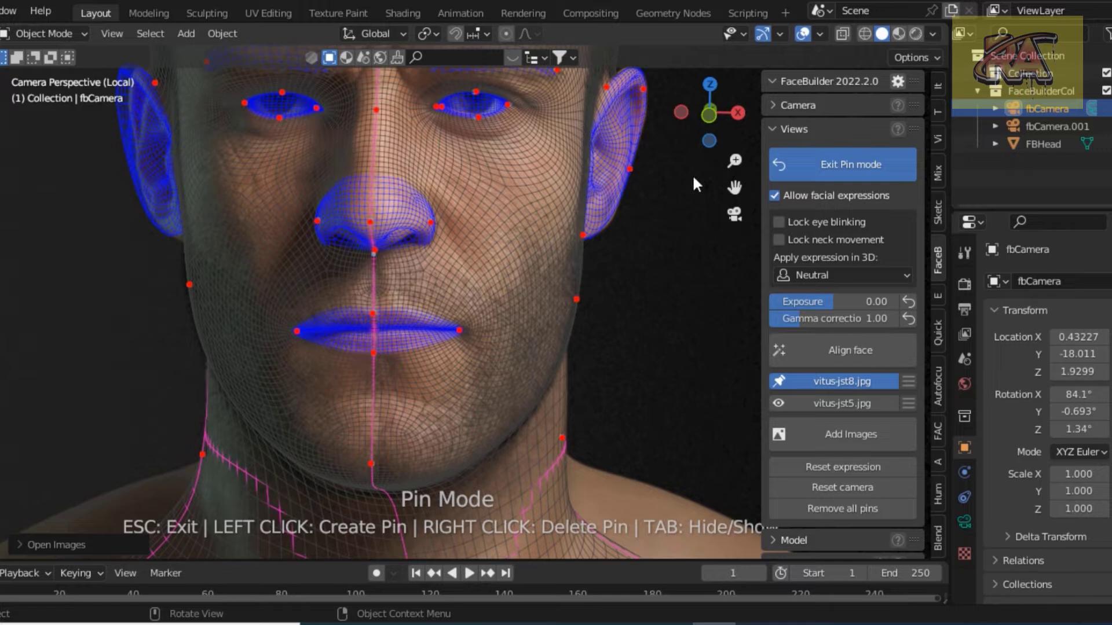
Align the left ear outline and move the lower ear pins onto the earlobe
{"action": "mouse_move", "coordinate": [733, 186]}
{"action": "left_mouse_down"}
{"action": "mouse_move", "coordinate": [787, 273]}
{"action": "mouse_move", "coordinate": [897, 347]}
{"action": "left_mouse_up"}
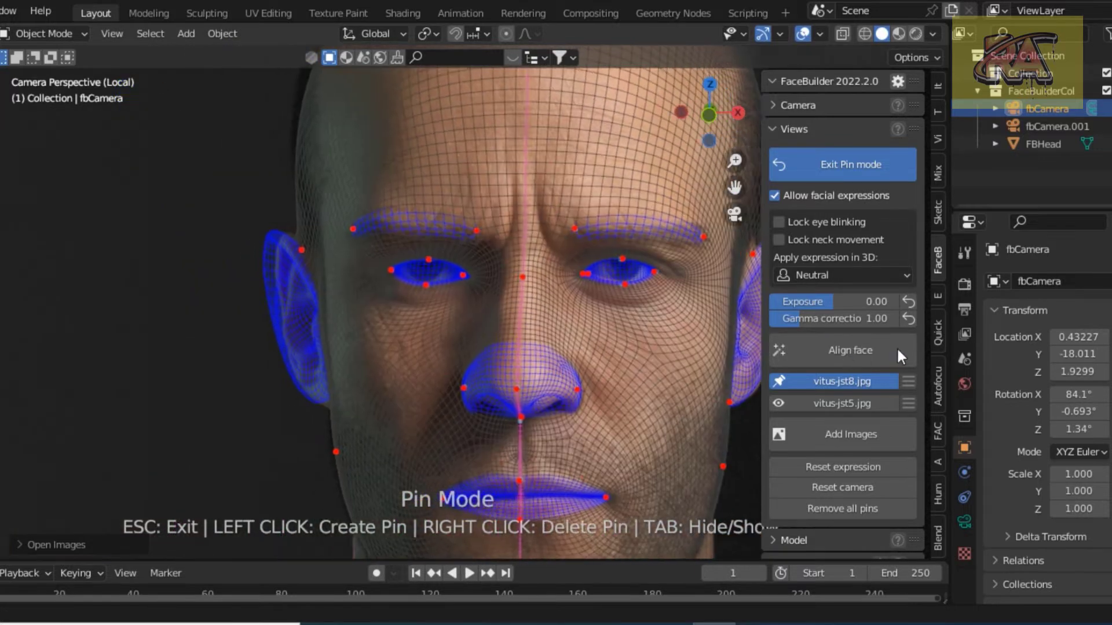
{"action": "scroll", "coordinate": [237, 272], "scroll_direction": "up", "scroll_amount": 3}
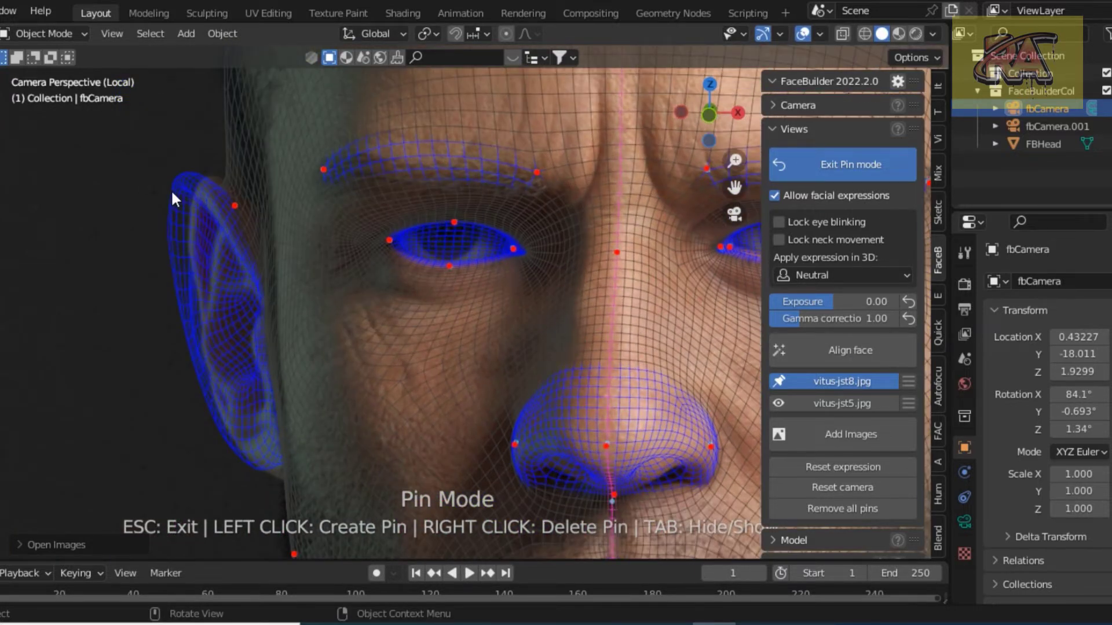
{"action": "mouse_move", "coordinate": [173, 188]}
{"action": "left_mouse_down"}
{"action": "mouse_move", "coordinate": [270, 227]}
{"action": "mouse_move", "coordinate": [254, 210]}
{"action": "left_mouse_up"}
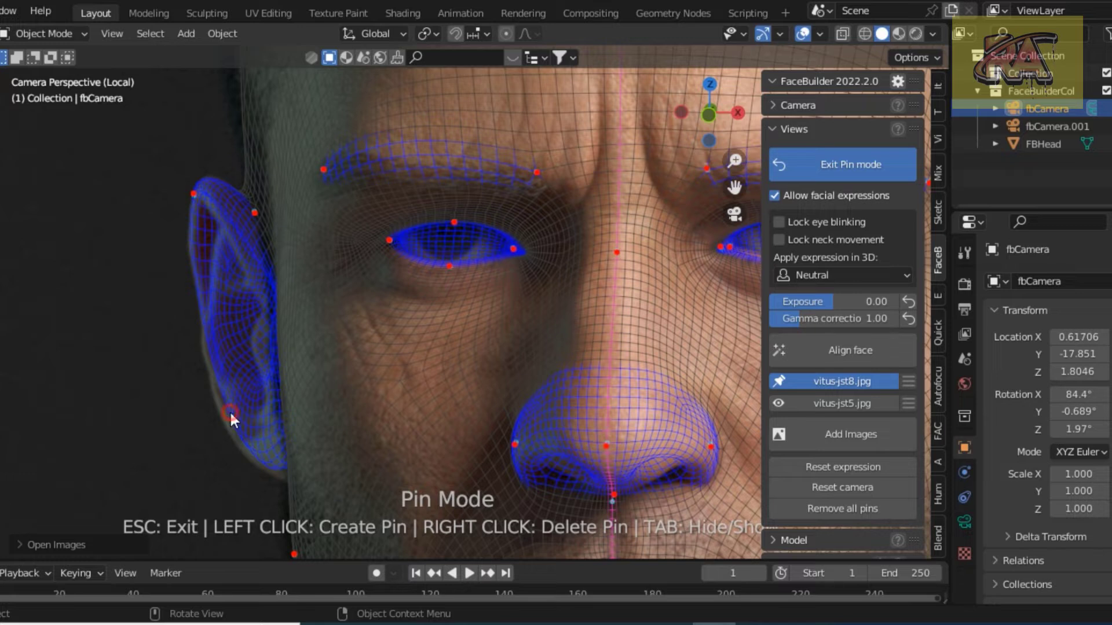
{"action": "left_click_drag", "start_coordinate": [231, 412], "coordinate": [223, 418]}
{"action": "left_click_drag", "start_coordinate": [277, 469], "coordinate": [280, 473]}
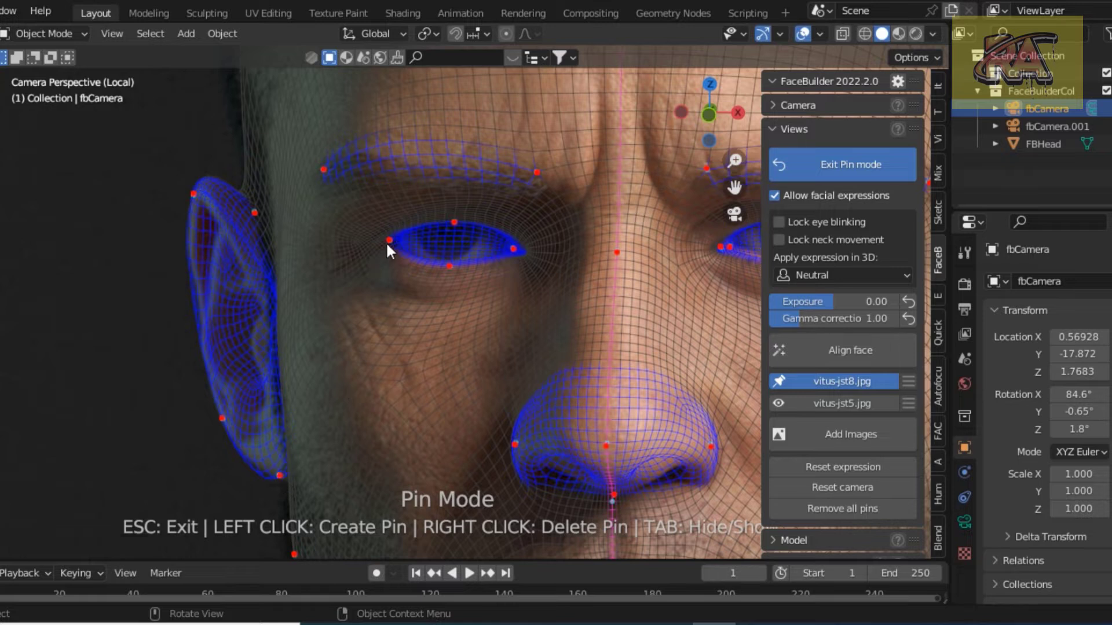
Fit the outer and inner corner pins of the left eye
{"action": "left_click_drag", "start_coordinate": [390, 241], "coordinate": [388, 243]}
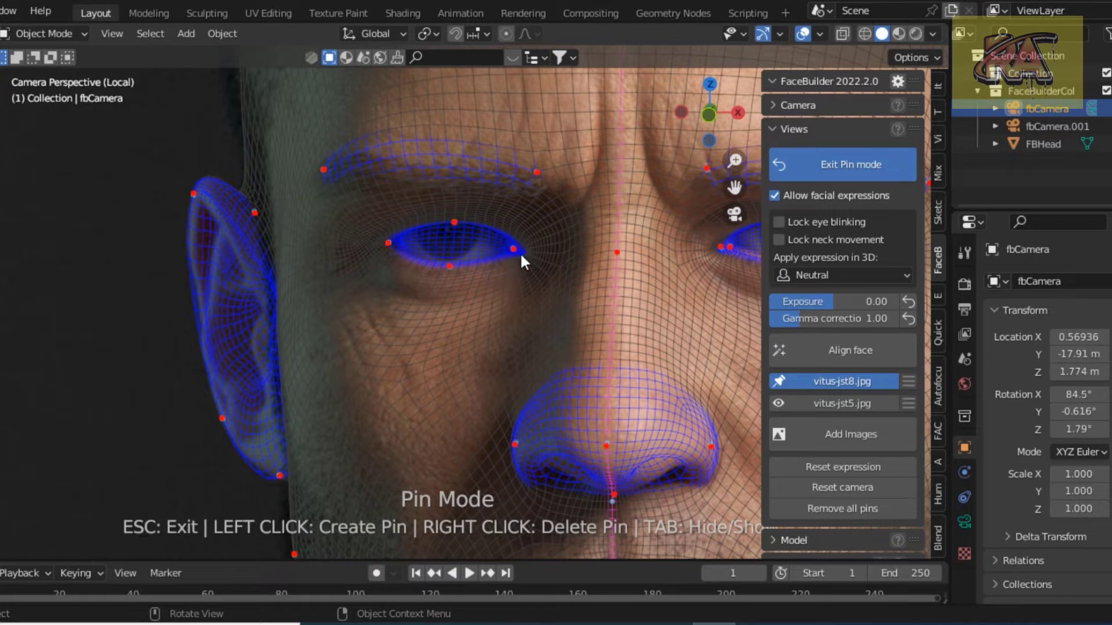
{"action": "left_click_drag", "start_coordinate": [513, 249], "coordinate": [504, 250]}
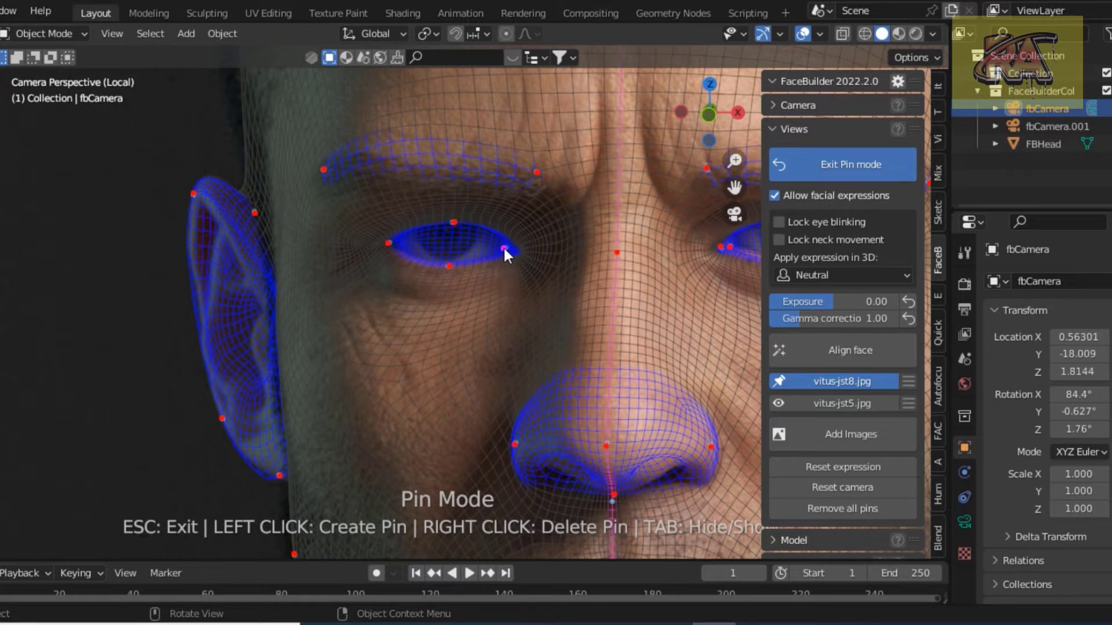
{"action": "scroll", "coordinate": [441, 185], "scroll_direction": "down", "scroll_amount": 2}
Adjust the brow pin to match the eyebrow
{"action": "scroll", "coordinate": [463, 200], "scroll_direction": "down", "scroll_amount": 2}
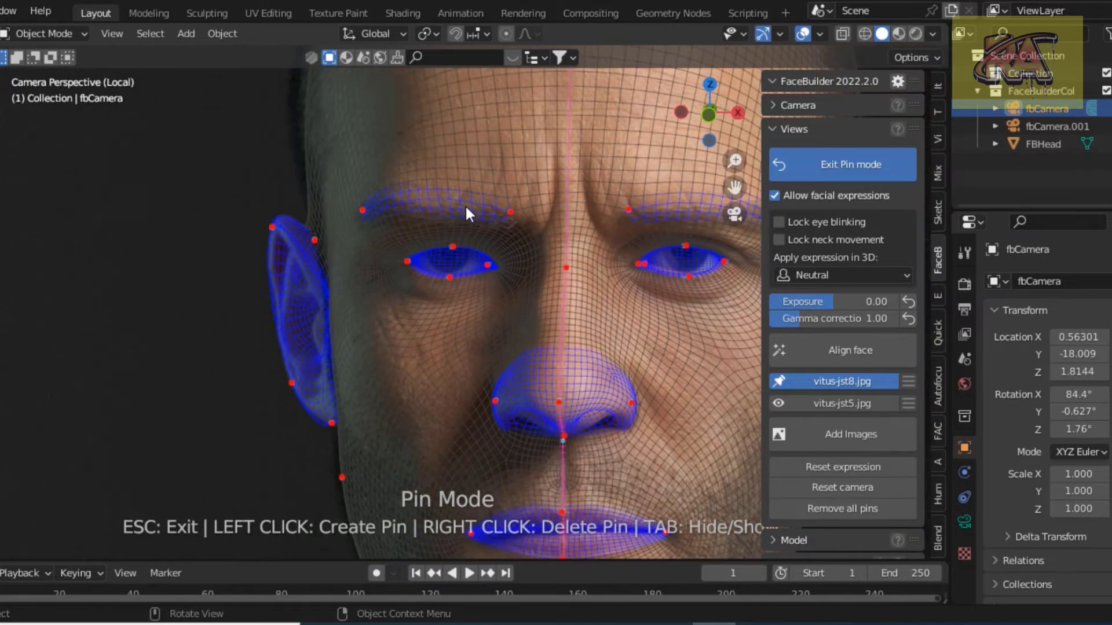
{"action": "scroll", "coordinate": [493, 214], "scroll_direction": "down", "scroll_amount": 2}
{"action": "left_click_drag", "start_coordinate": [501, 226], "coordinate": [502, 229]}
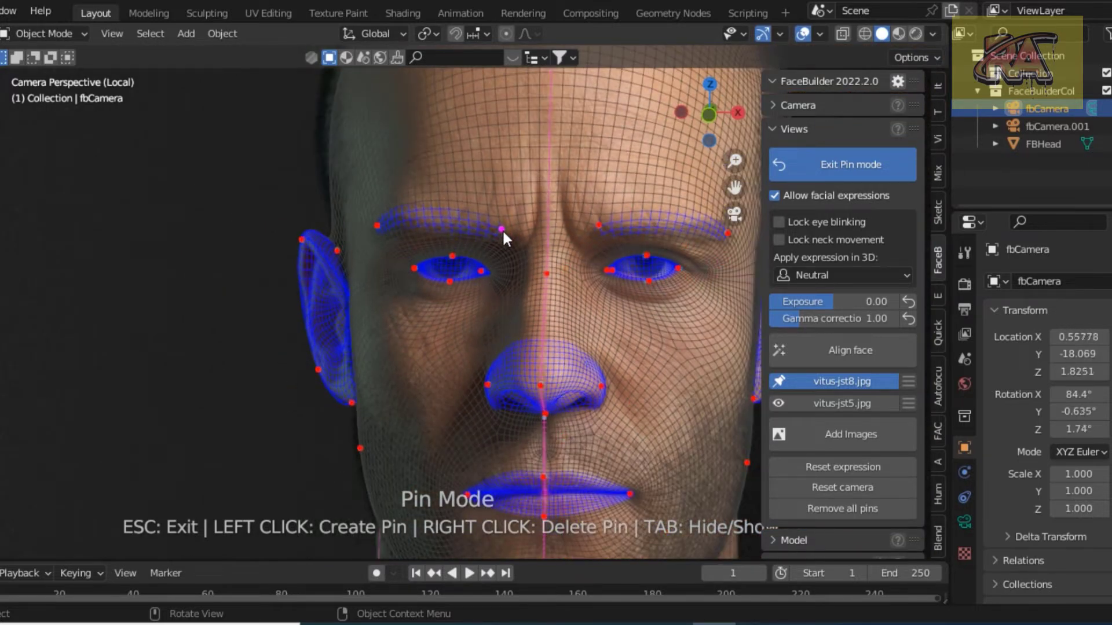
{"action": "scroll", "coordinate": [420, 218], "scroll_direction": "down", "scroll_amount": 1}
{"action": "scroll", "coordinate": [428, 233], "scroll_direction": "down", "scroll_amount": 2}
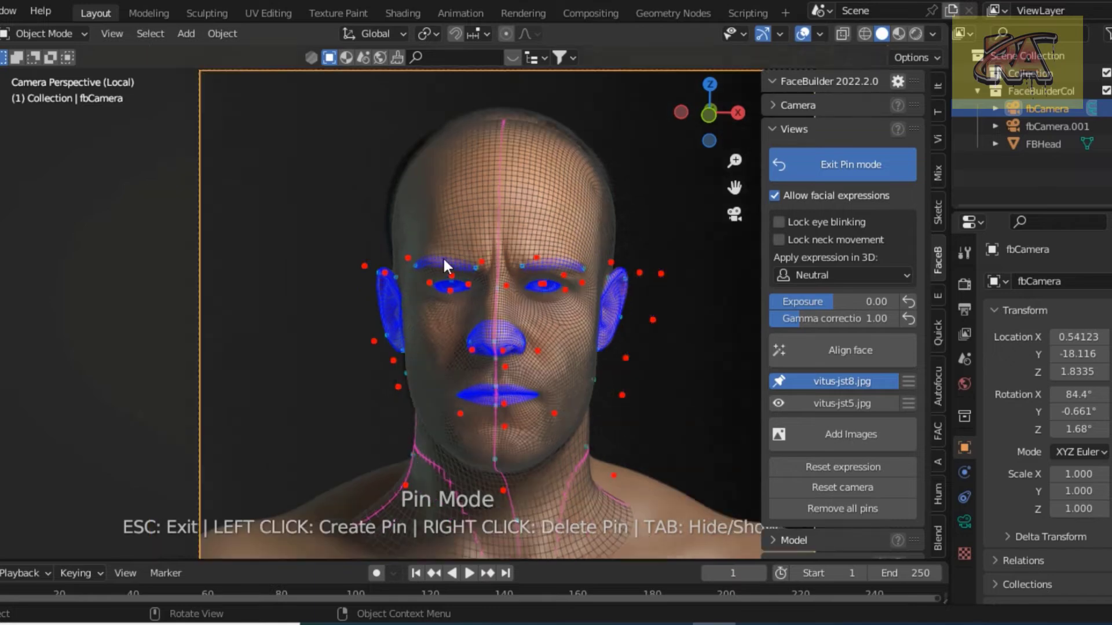
{"action": "scroll", "coordinate": [442, 256], "scroll_direction": "down", "scroll_amount": 2}
{"action": "scroll", "coordinate": [605, 233], "scroll_direction": "up", "scroll_amount": 3}
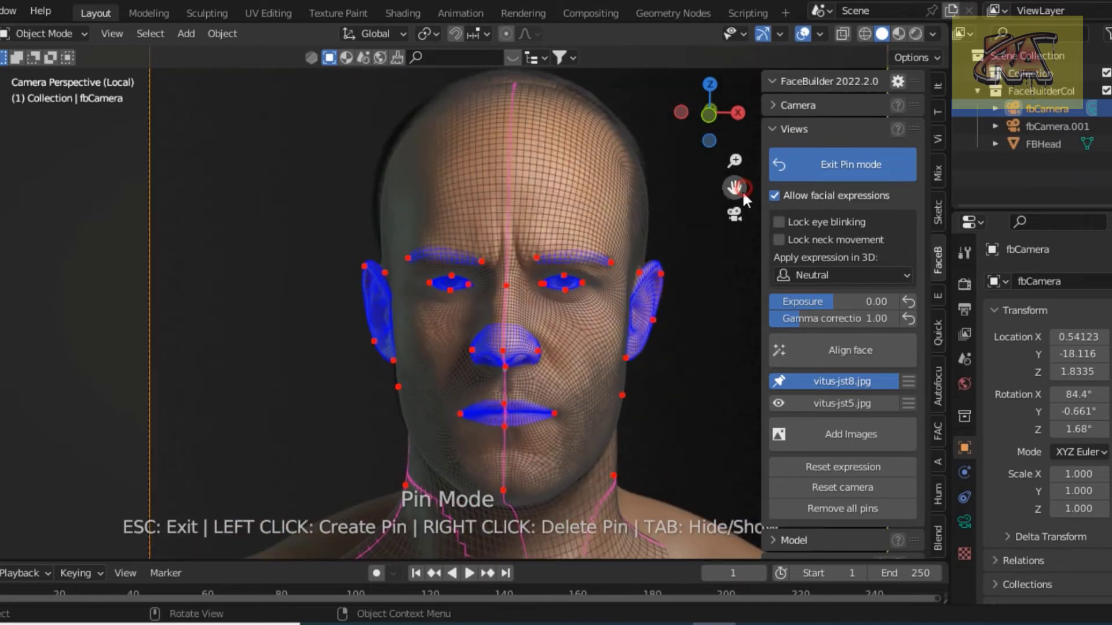
Fit pins on the left and right sides of the skull outline
{"action": "mouse_move", "coordinate": [735, 188]}
{"action": "left_mouse_down"}
{"action": "mouse_move", "coordinate": [413, 287]}
{"action": "mouse_move", "coordinate": [411, 256]}
{"action": "left_mouse_up"}
{"action": "scroll", "coordinate": [414, 290], "scroll_direction": "up", "scroll_amount": 2}
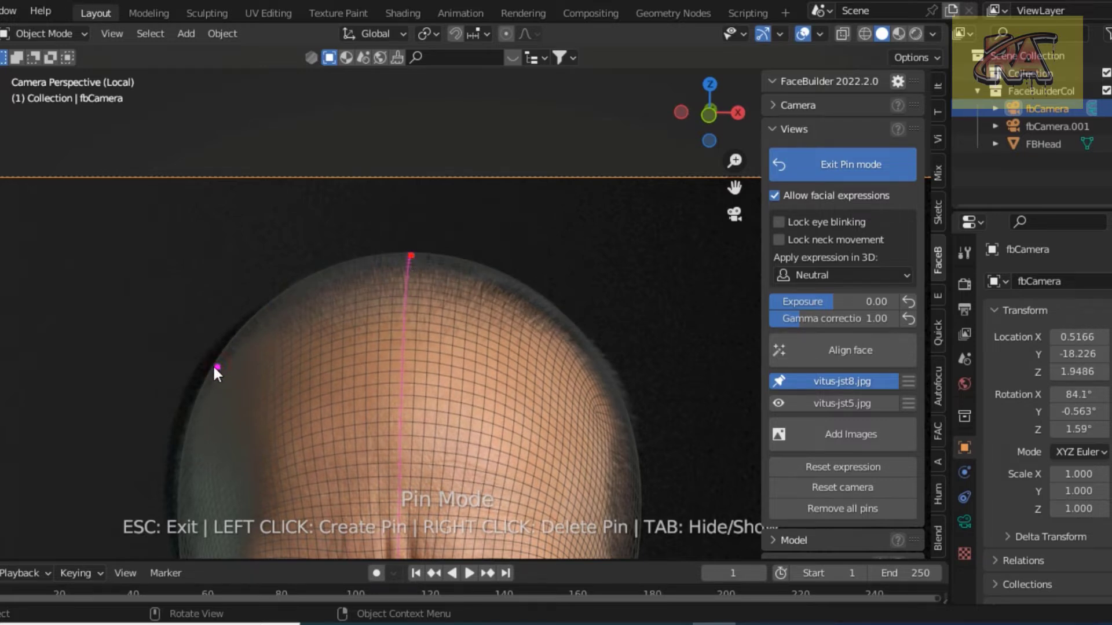
{"action": "left_click_drag", "start_coordinate": [218, 368], "coordinate": [201, 370]}
{"action": "scroll", "coordinate": [566, 348], "scroll_direction": "down", "scroll_amount": 2}
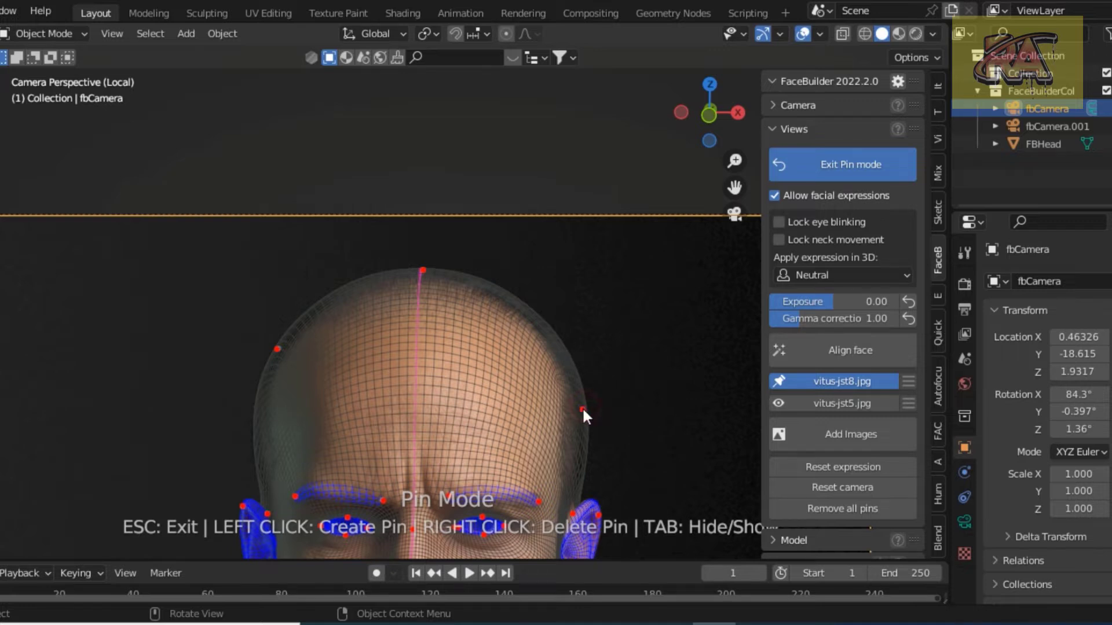
{"action": "left_click_drag", "start_coordinate": [570, 409], "coordinate": [578, 403]}
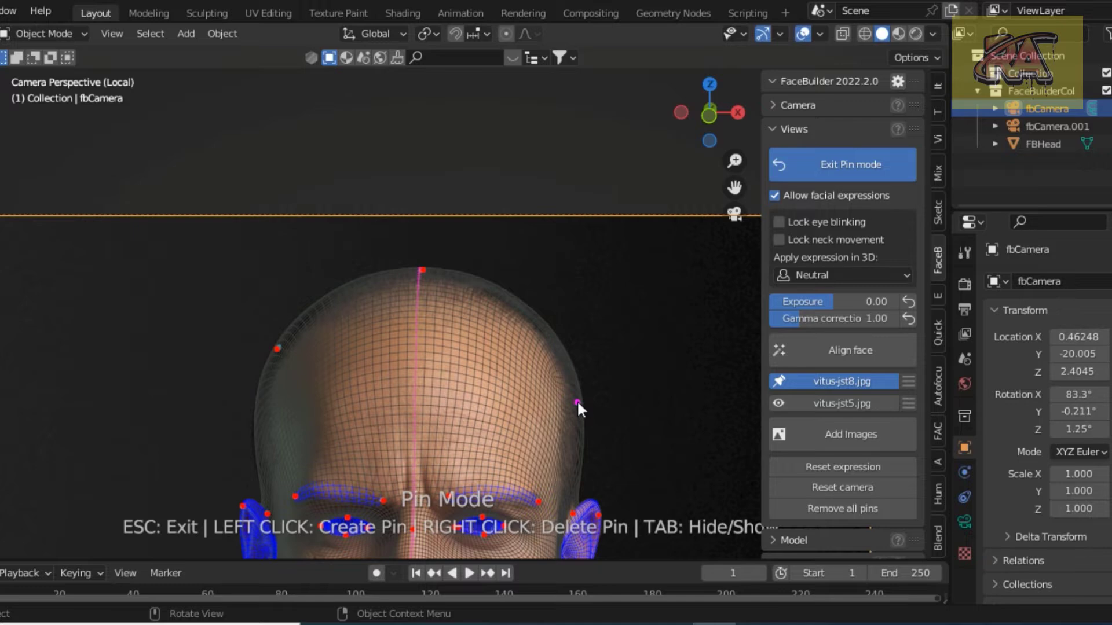
{"action": "scroll", "coordinate": [580, 400], "scroll_direction": "down", "scroll_amount": 2}
{"action": "scroll", "coordinate": [607, 400], "scroll_direction": "down", "scroll_amount": 1}
{"action": "scroll", "coordinate": [669, 360], "scroll_direction": "down", "scroll_amount": 1}
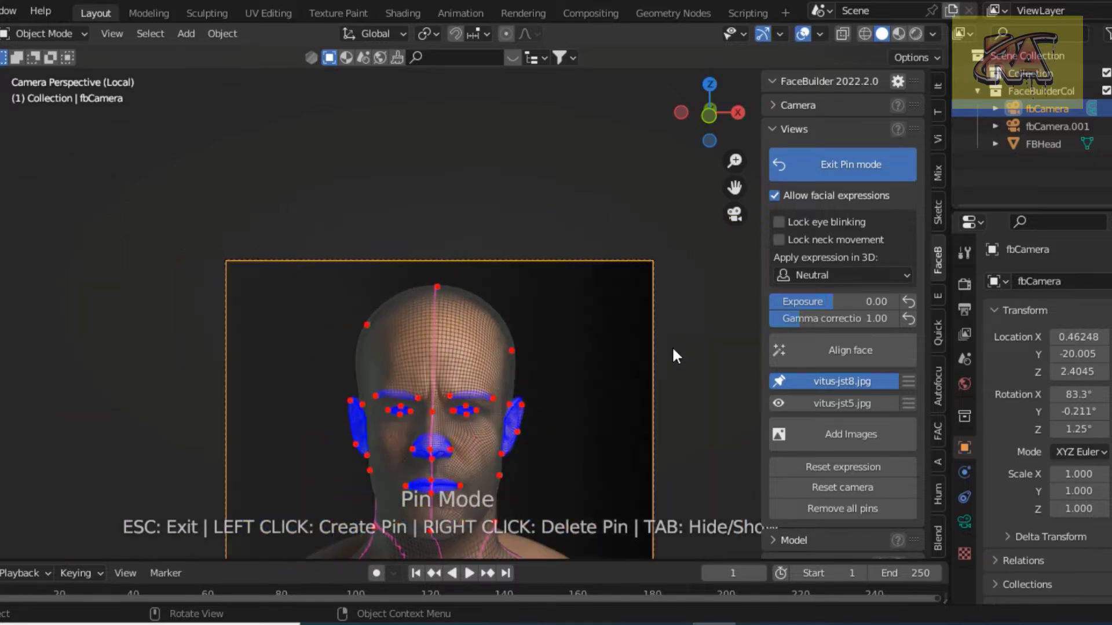
{"action": "scroll", "coordinate": [775, 399], "scroll_direction": "down", "scroll_amount": 1}
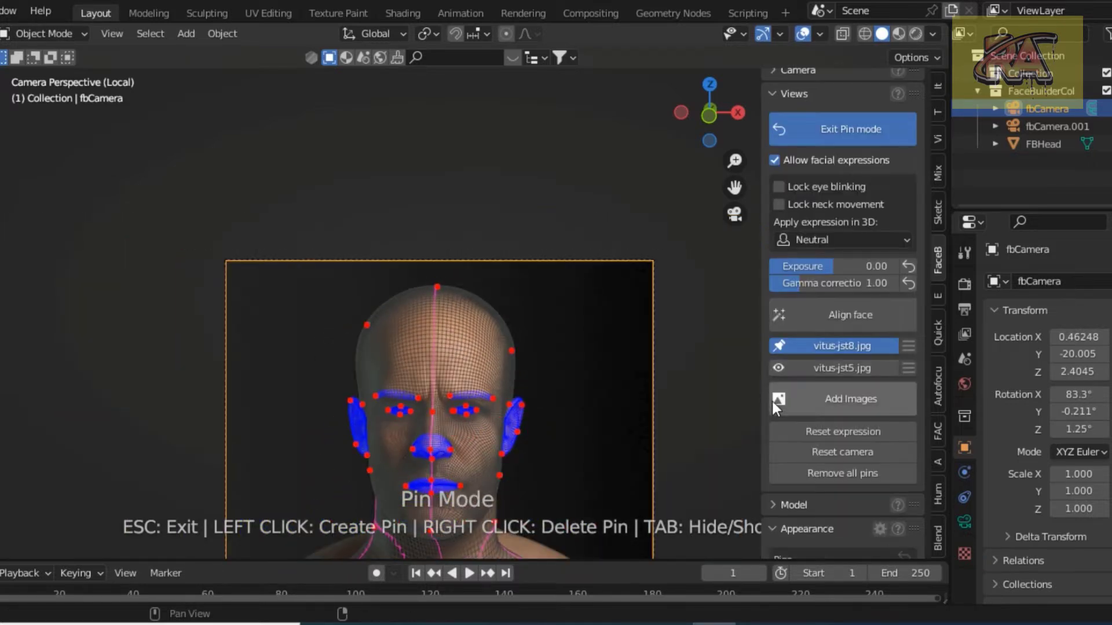
Switch to vitus-jst5.jpg and auto-detect the face pins
{"action": "left_click", "coordinate": [778, 367]}
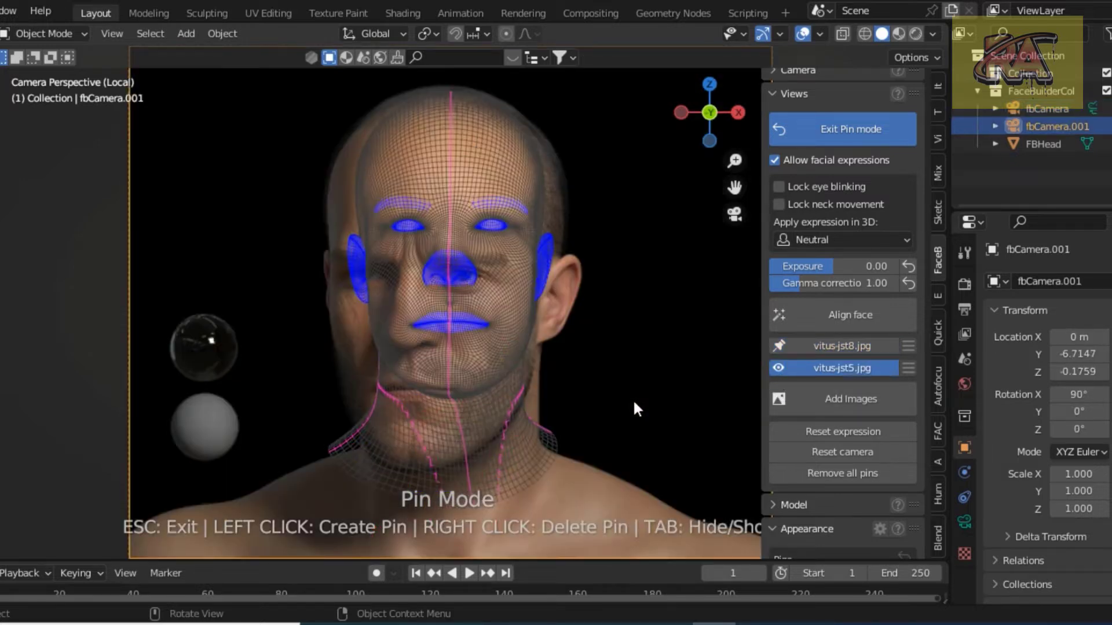
{"action": "left_click", "coordinate": [847, 314]}
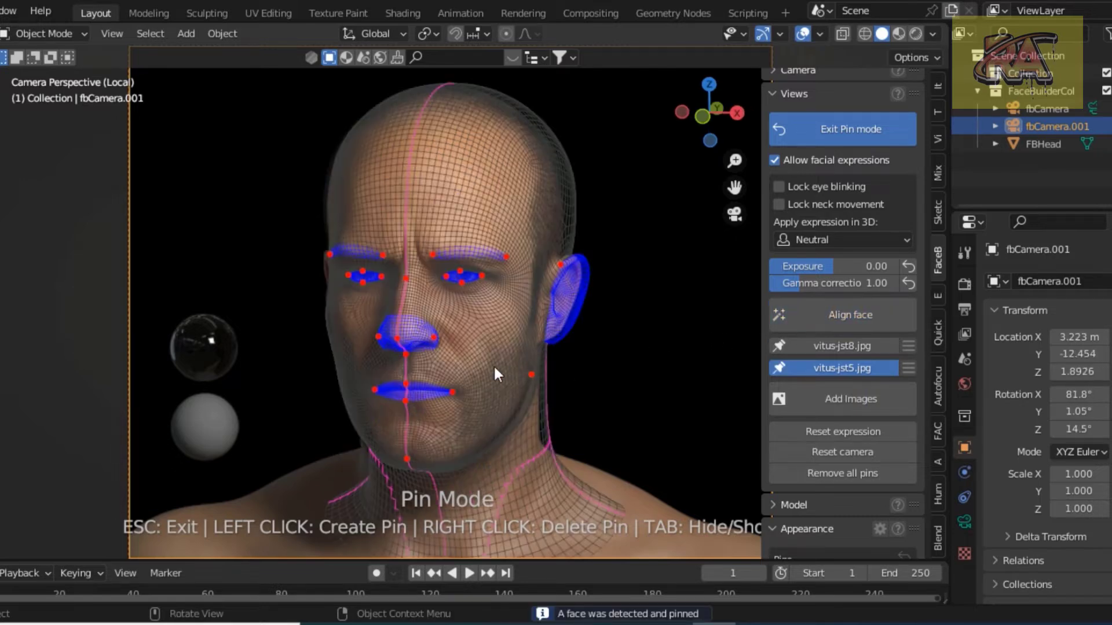
{"action": "scroll", "coordinate": [591, 359], "scroll_direction": "up", "scroll_amount": 3}
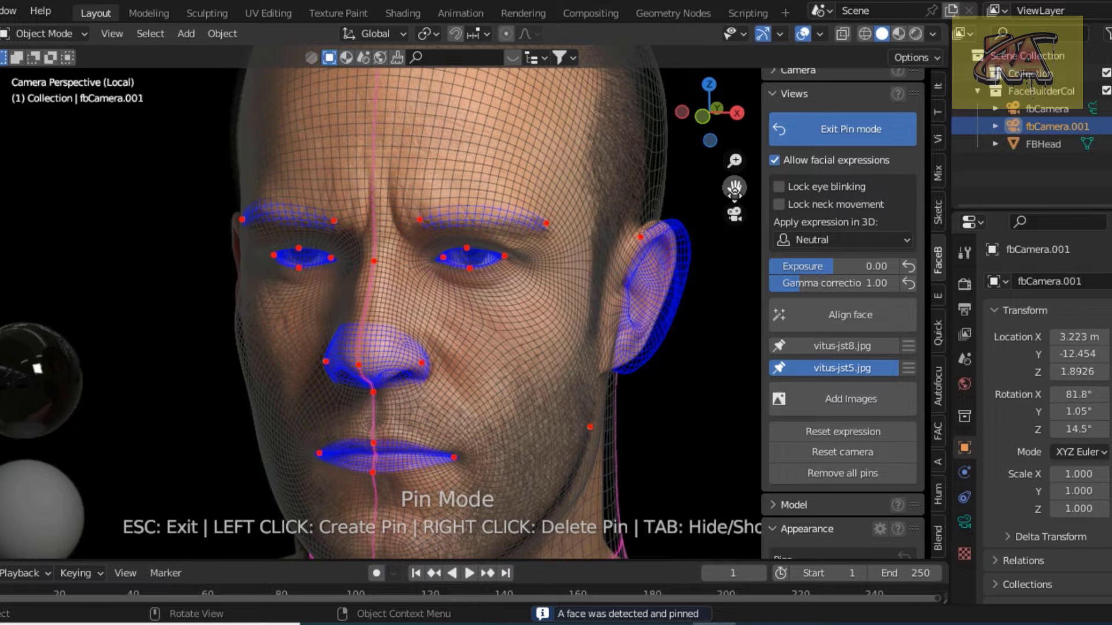
{"action": "left_click_drag", "start_coordinate": [734, 186], "coordinate": [544, 321]}
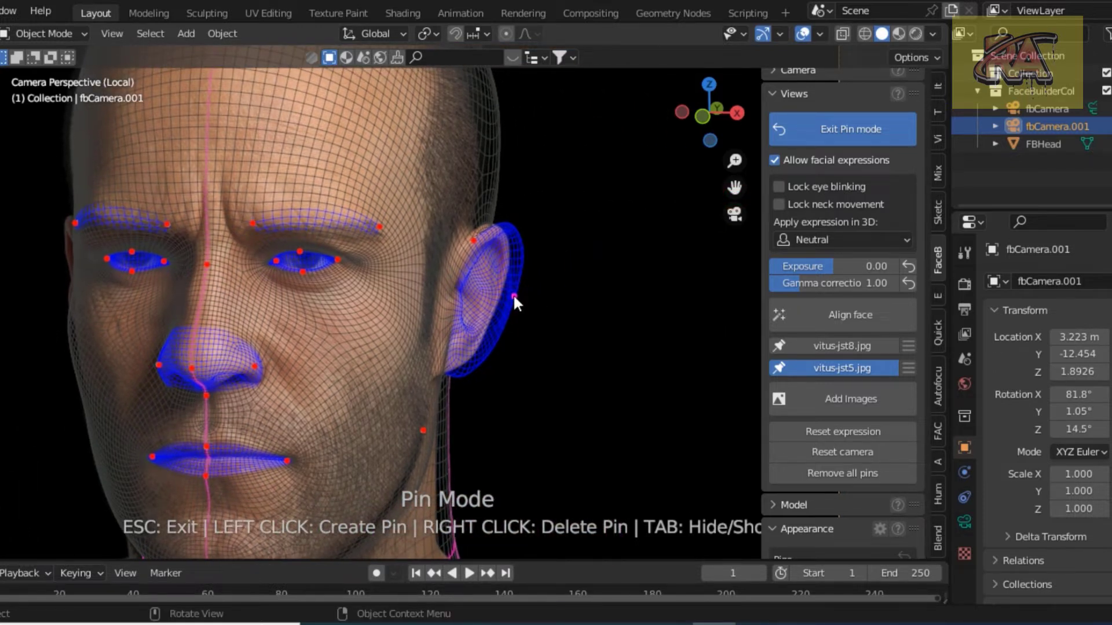
Refit the right ear pins and add a pin on the skull's top outline
{"action": "left_click_drag", "start_coordinate": [514, 293], "coordinate": [495, 293]}
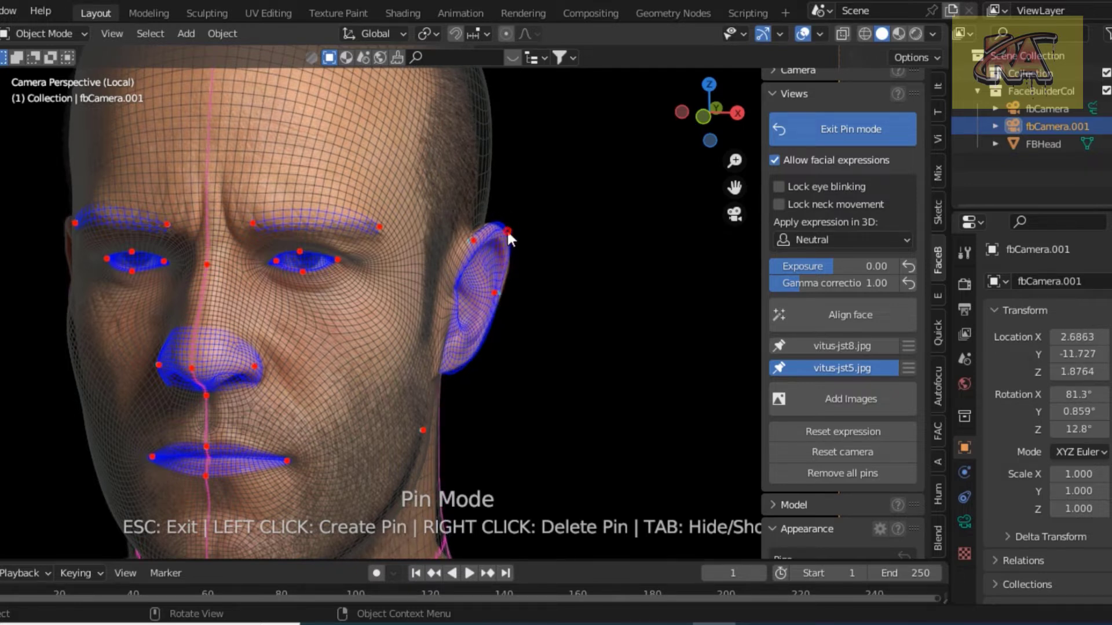
{"action": "left_click_drag", "start_coordinate": [507, 229], "coordinate": [505, 231]}
{"action": "scroll", "coordinate": [493, 88], "scroll_direction": "down", "scroll_amount": 2}
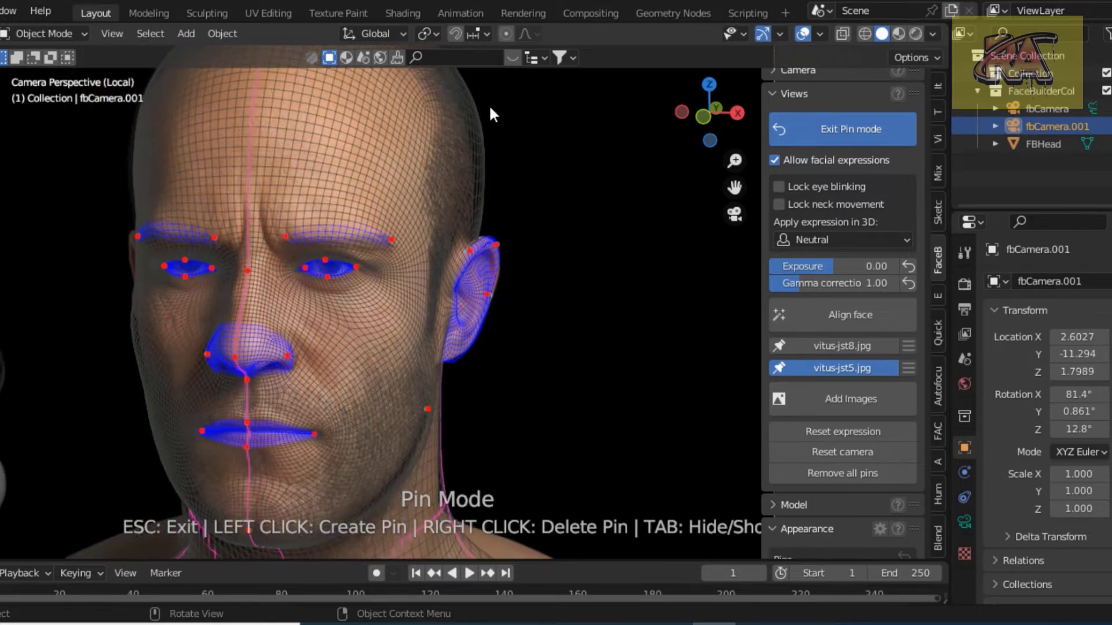
{"action": "left_click", "coordinate": [481, 144]}
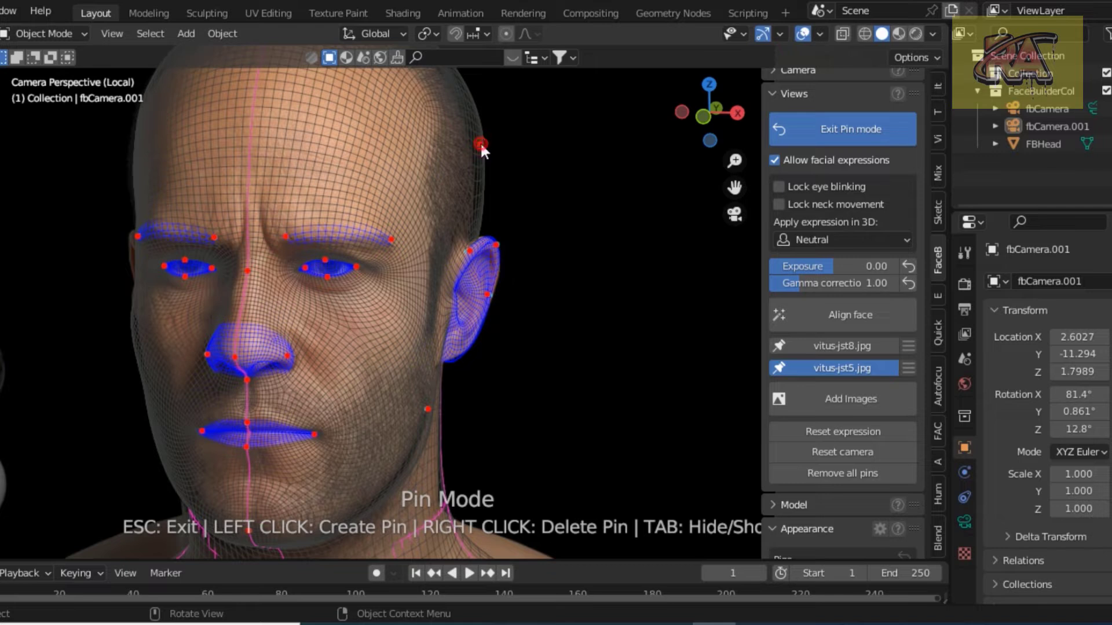
{"action": "mouse_move", "coordinate": [480, 145]}
{"action": "left_mouse_down"}
{"action": "mouse_move", "coordinate": [468, 148]}
{"action": "mouse_move", "coordinate": [481, 146]}
{"action": "left_mouse_up"}
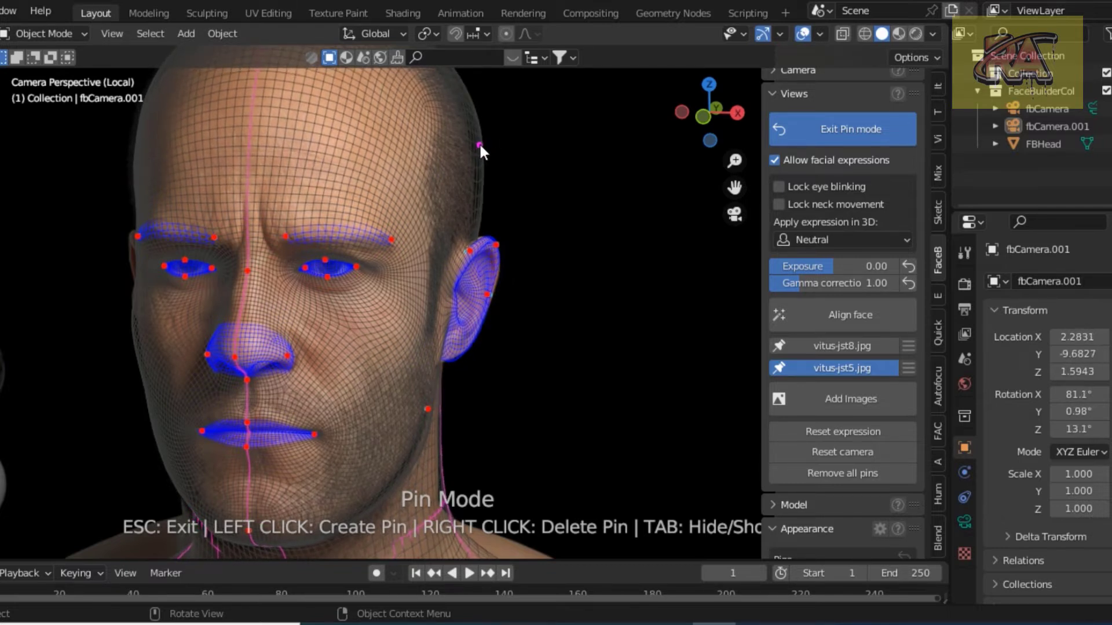
Move the neck pins to fit the photo's neckline
{"action": "scroll", "coordinate": [334, 276], "scroll_direction": "up", "scroll_amount": 2}
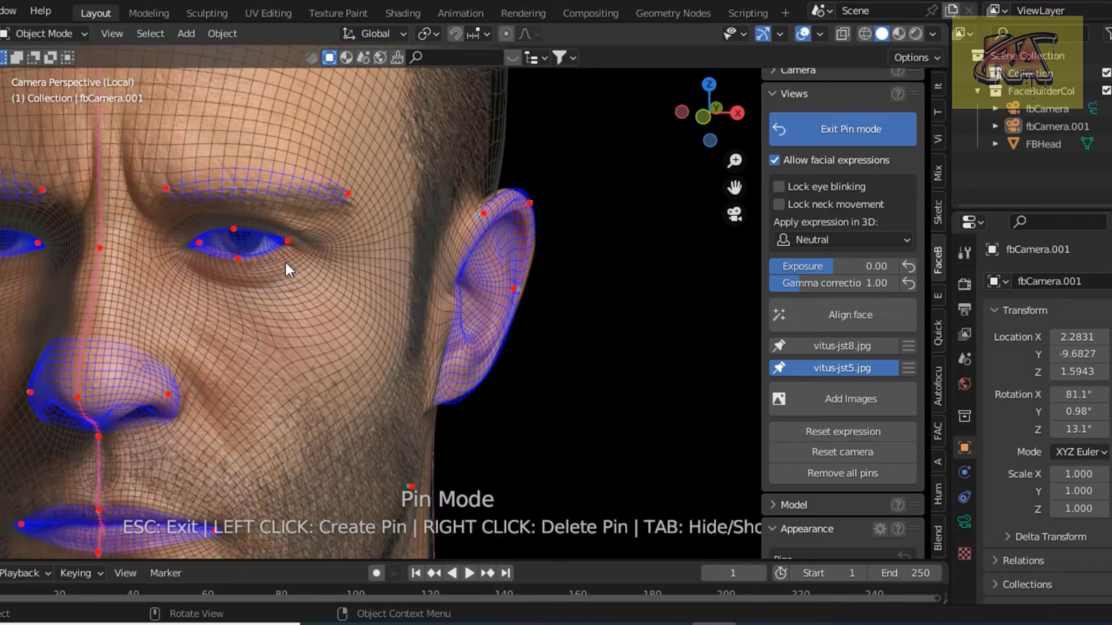
{"action": "scroll", "coordinate": [274, 258], "scroll_direction": "up", "scroll_amount": 1}
{"action": "scroll", "coordinate": [274, 259], "scroll_direction": "up", "scroll_amount": 2}
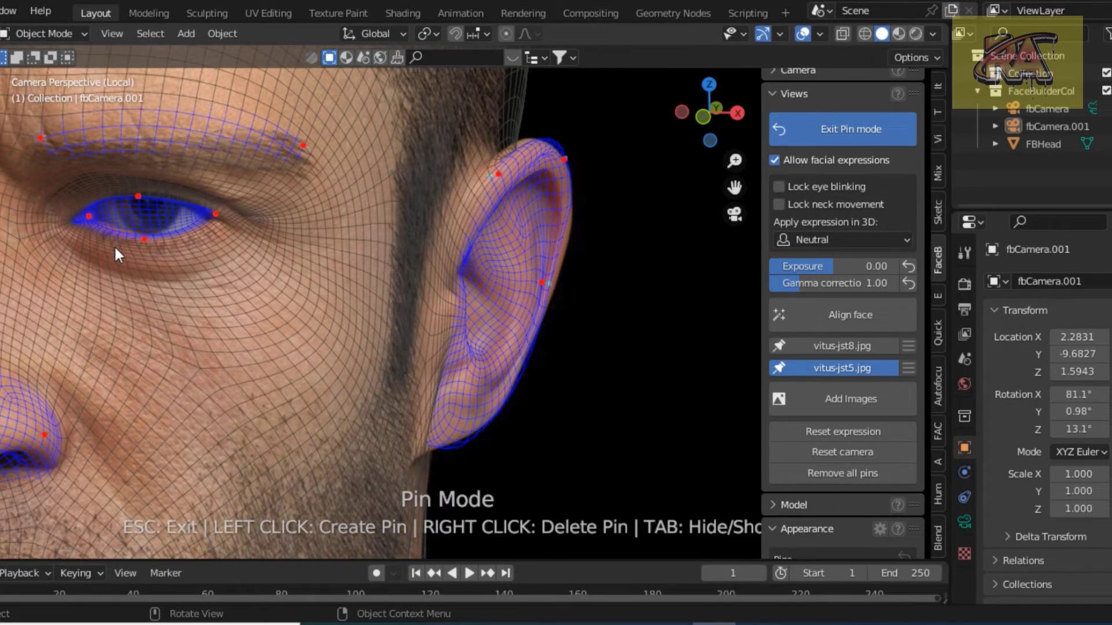
{"action": "scroll", "coordinate": [115, 255], "scroll_direction": "down", "scroll_amount": 3}
{"action": "scroll", "coordinate": [206, 446], "scroll_direction": "down", "scroll_amount": 2}
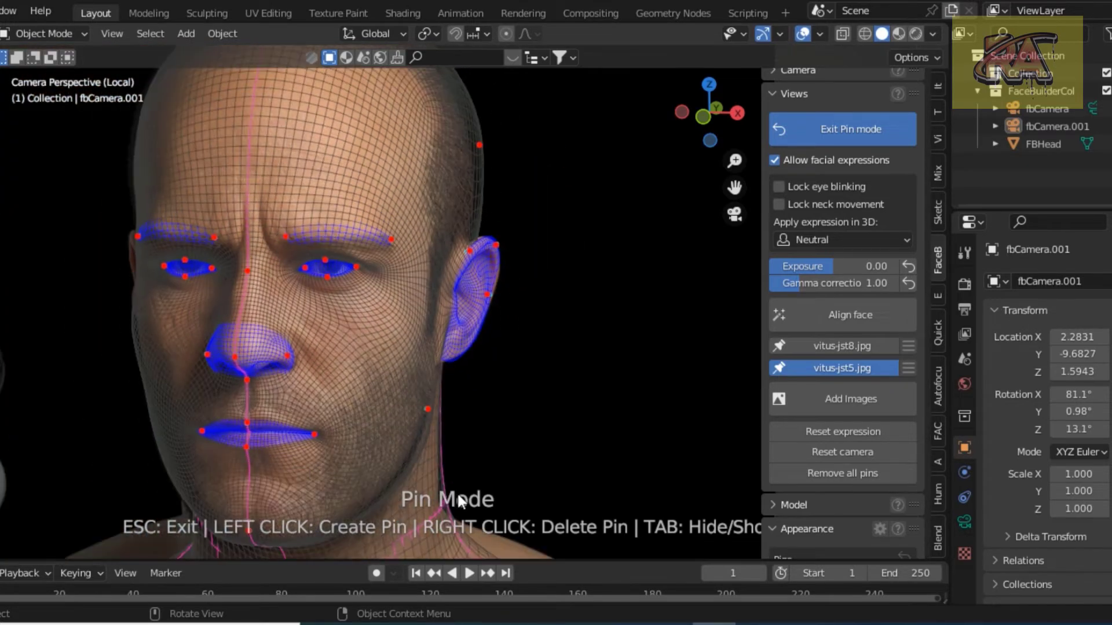
{"action": "scroll", "coordinate": [393, 491], "scroll_direction": "down", "scroll_amount": 1}
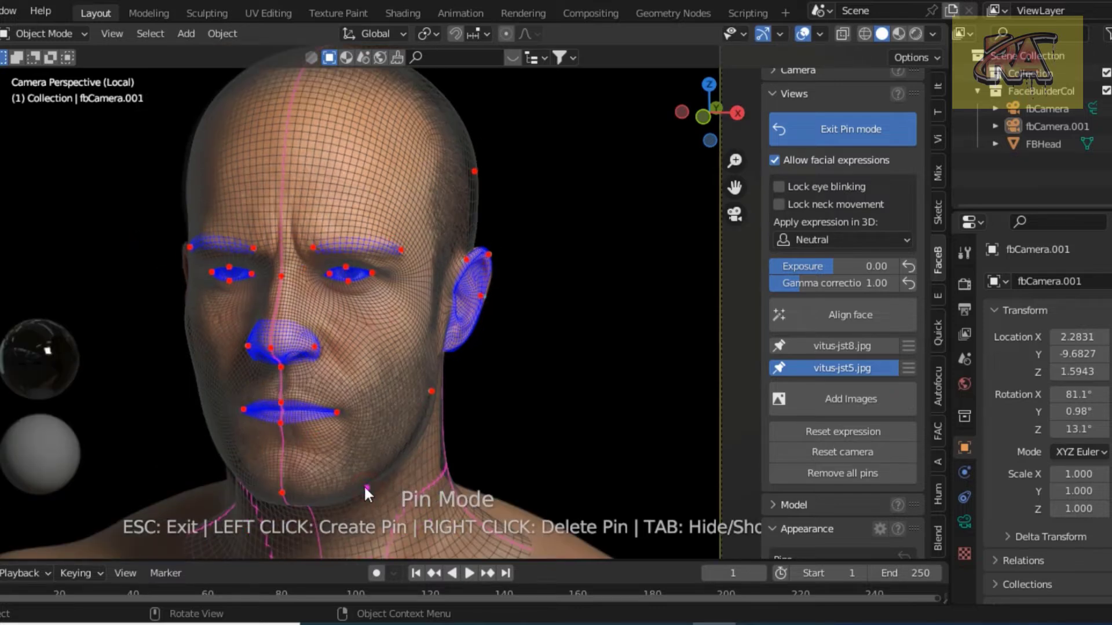
{"action": "left_click_drag", "start_coordinate": [365, 490], "coordinate": [363, 484]}
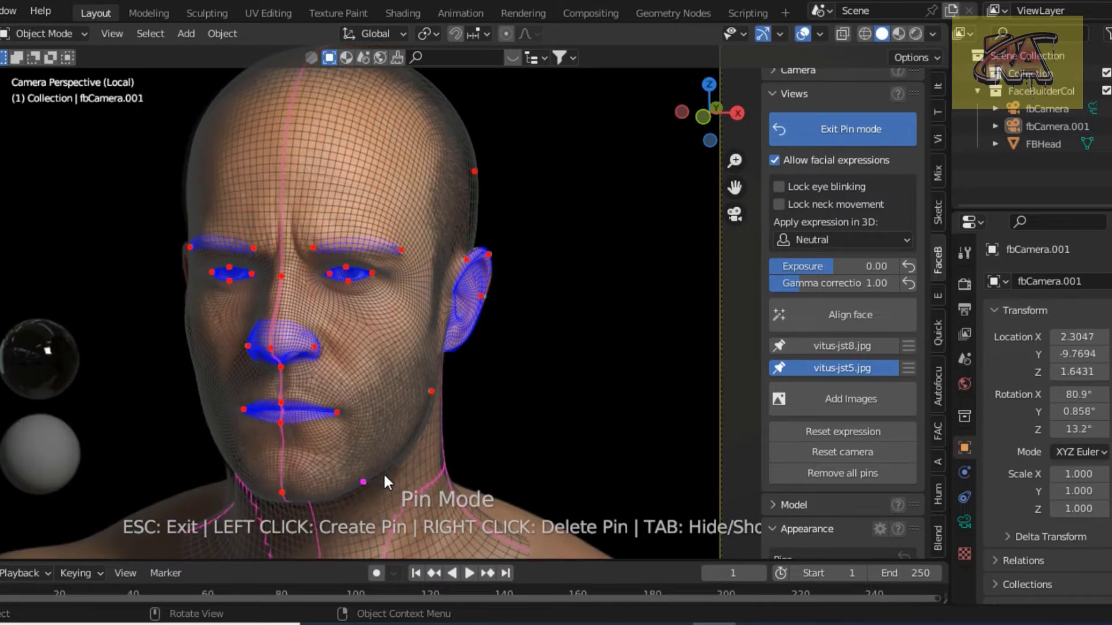
{"action": "left_click_drag", "start_coordinate": [418, 430], "coordinate": [412, 428]}
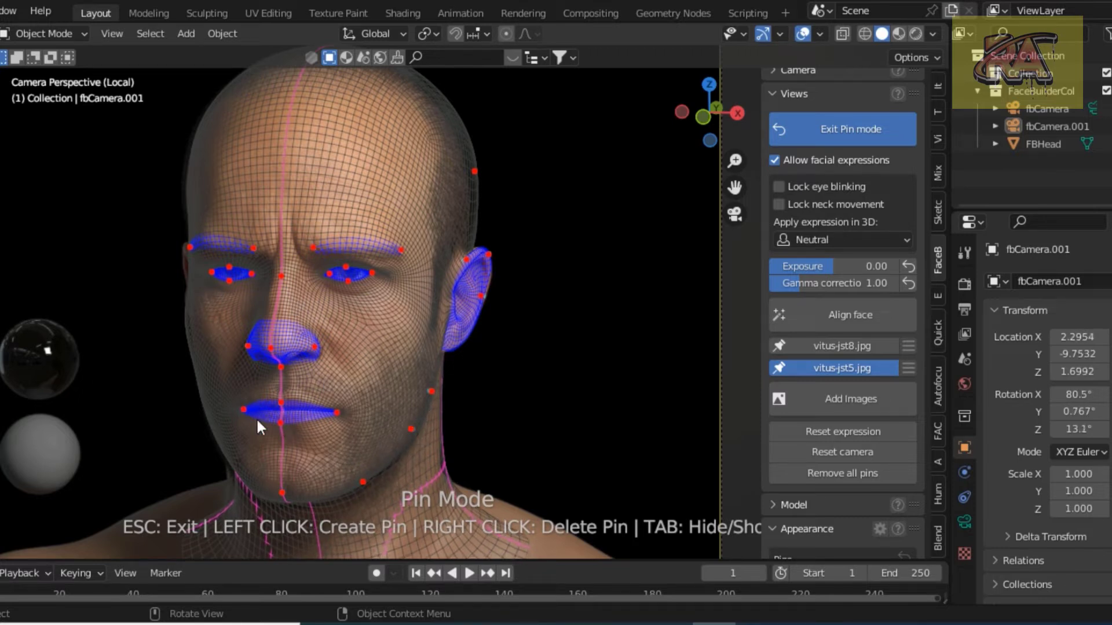
Pull the jaw and cheek pins onto the face contour and align the neck-edge pin
{"action": "scroll", "coordinate": [456, 353], "scroll_direction": "up", "scroll_amount": 3}
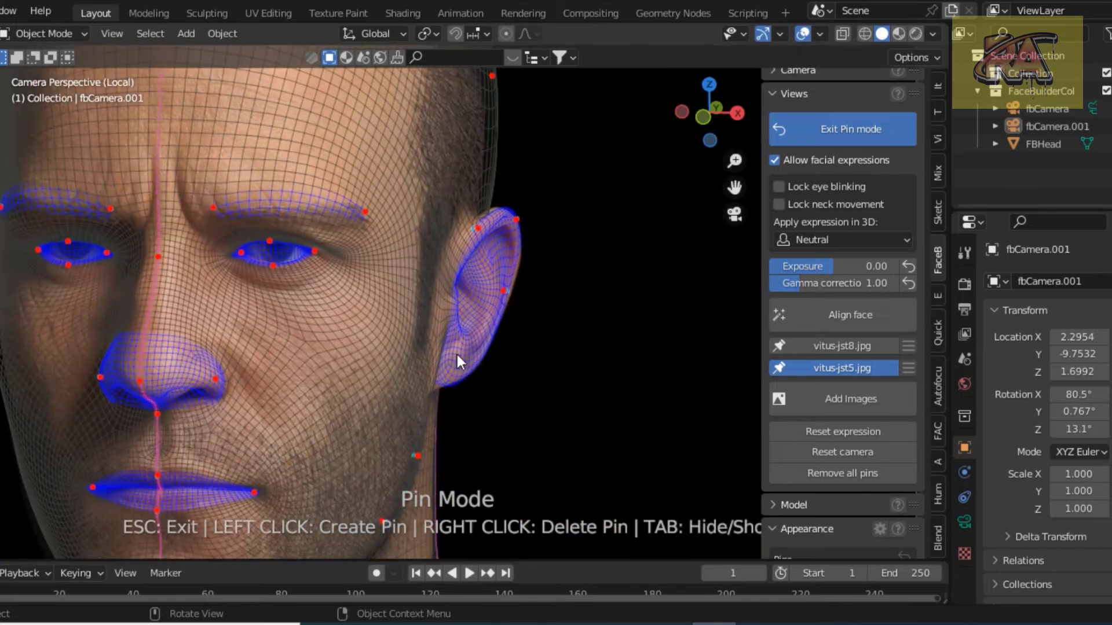
{"action": "mouse_move", "coordinate": [734, 187]}
{"action": "left_mouse_down"}
{"action": "mouse_move", "coordinate": [896, 170]}
{"action": "mouse_move", "coordinate": [1046, 131]}
{"action": "left_mouse_up"}
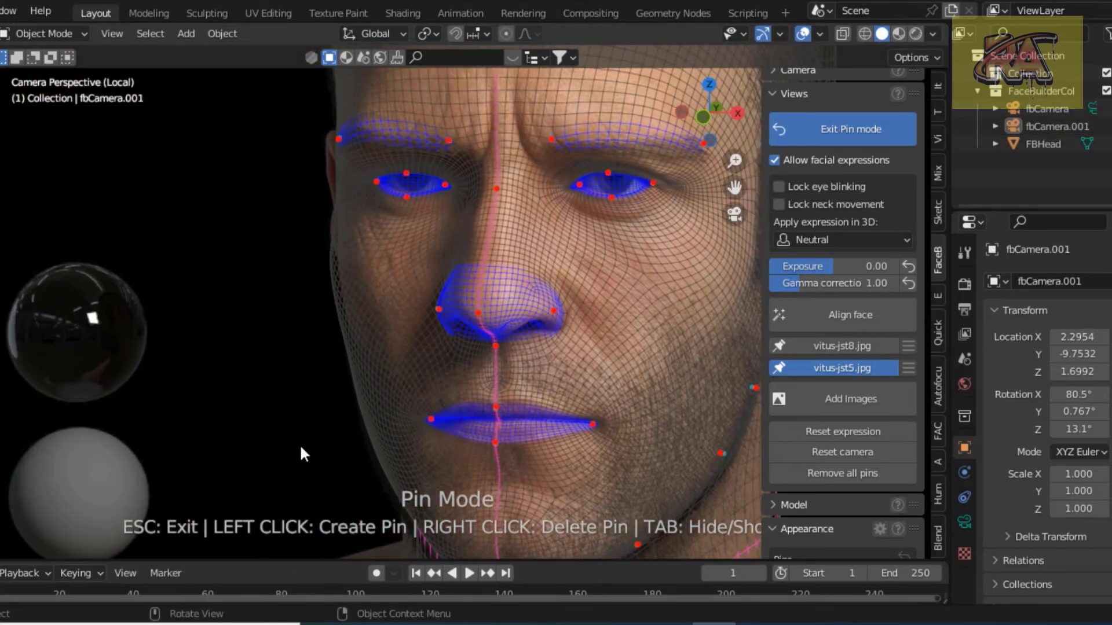
{"action": "left_click_drag", "start_coordinate": [386, 473], "coordinate": [378, 472]}
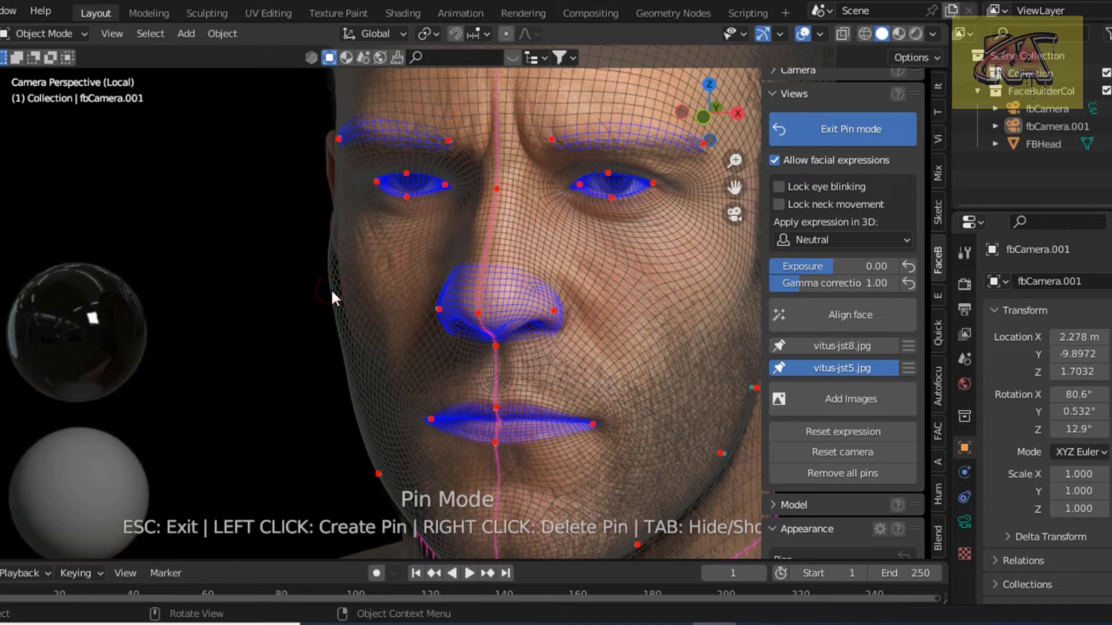
{"action": "left_click_drag", "start_coordinate": [331, 289], "coordinate": [342, 293]}
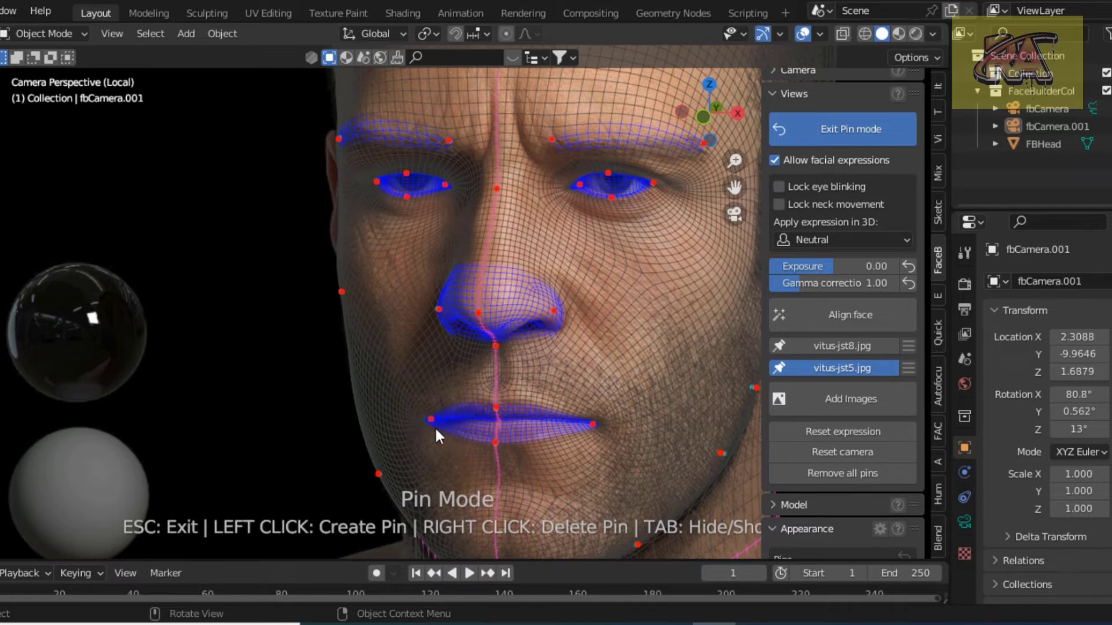
{"action": "scroll", "coordinate": [423, 143], "scroll_direction": "down", "scroll_amount": 2}
{"action": "scroll", "coordinate": [422, 143], "scroll_direction": "down", "scroll_amount": 2}
{"action": "scroll", "coordinate": [422, 143], "scroll_direction": "down", "scroll_amount": 2}
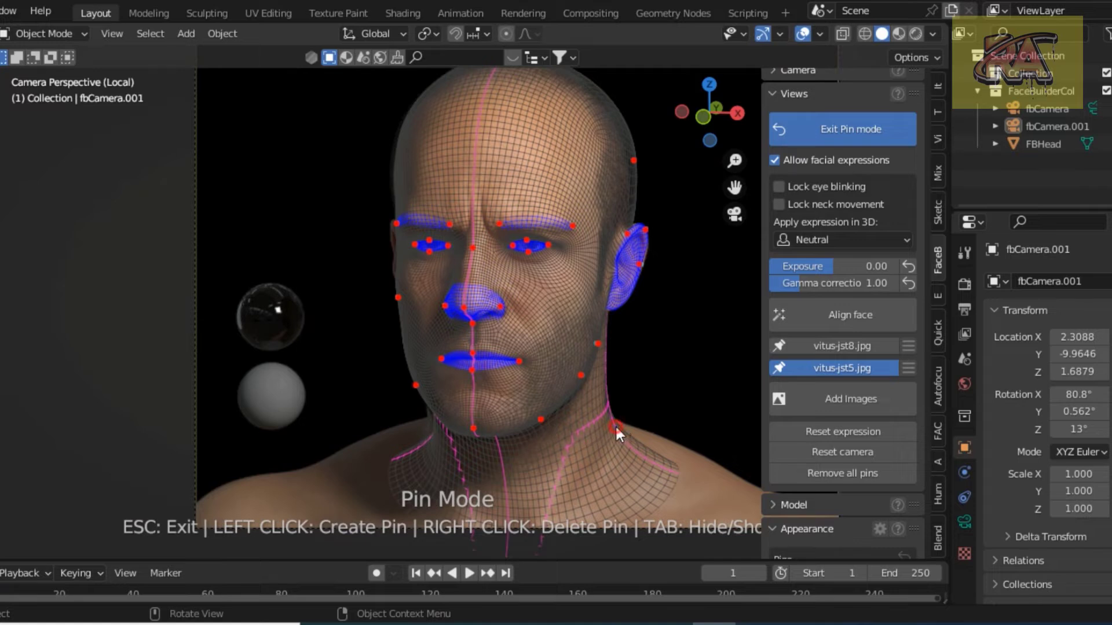
{"action": "left_click_drag", "start_coordinate": [615, 427], "coordinate": [610, 421]}
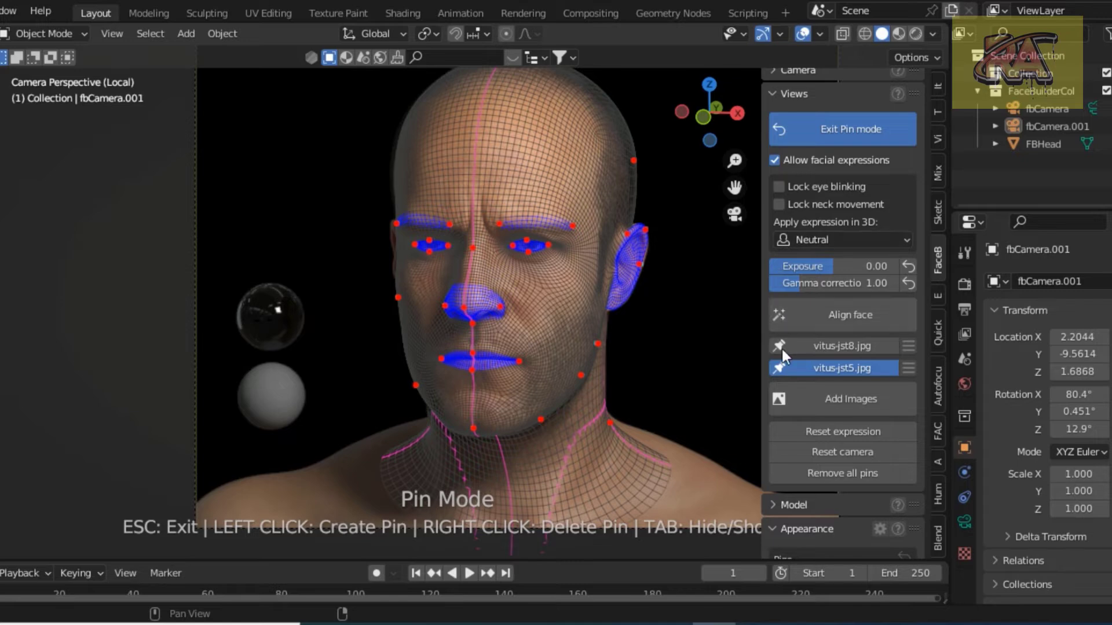
Exit pin mode and orbit to a more frontal view of the fitted grey head
{"action": "left_click", "coordinate": [779, 369]}
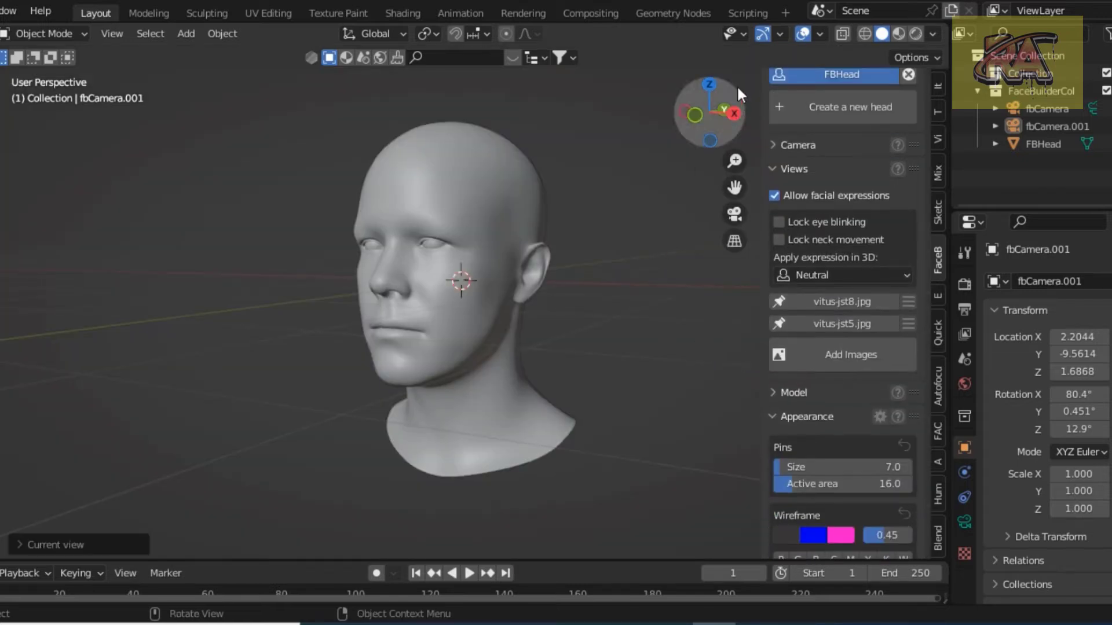
{"action": "left_click_drag", "start_coordinate": [698, 116], "coordinate": [732, 116]}
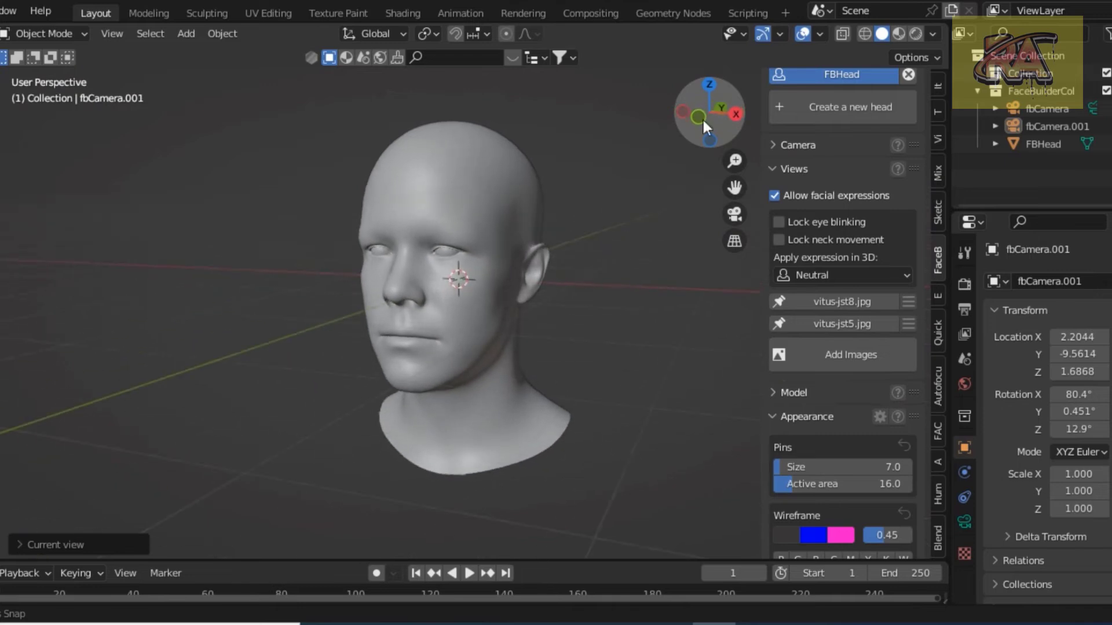
{"action": "scroll", "coordinate": [446, 302], "scroll_direction": "up", "scroll_amount": 2}
{"action": "scroll", "coordinate": [446, 302], "scroll_direction": "up", "scroll_amount": 1}
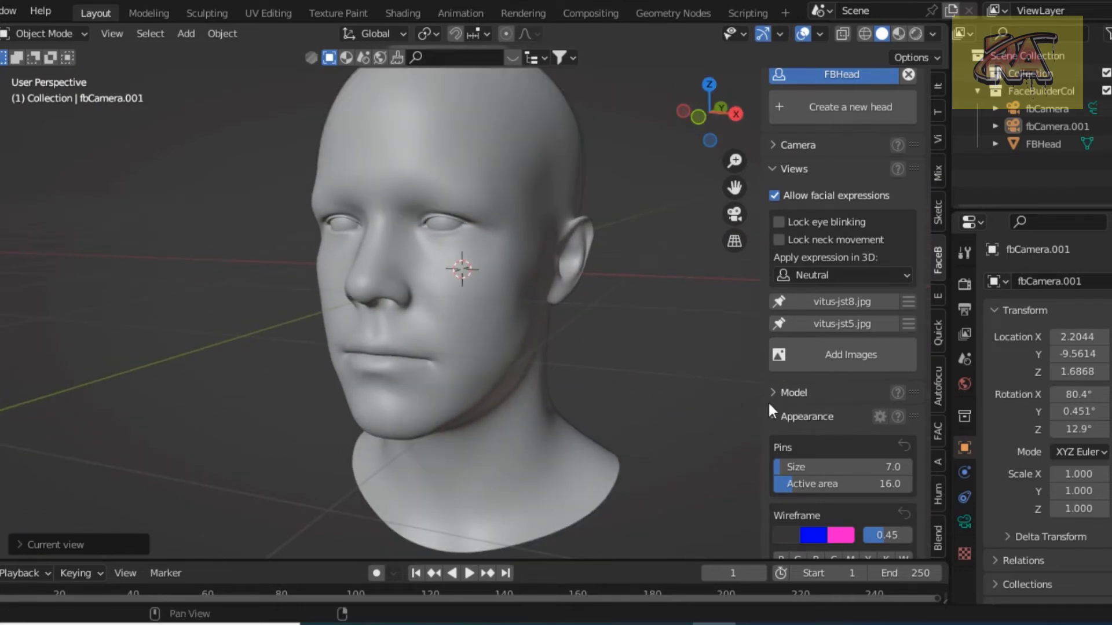
Expand the Model panel and keep the head's topology at high poly
{"action": "left_click", "coordinate": [776, 394]}
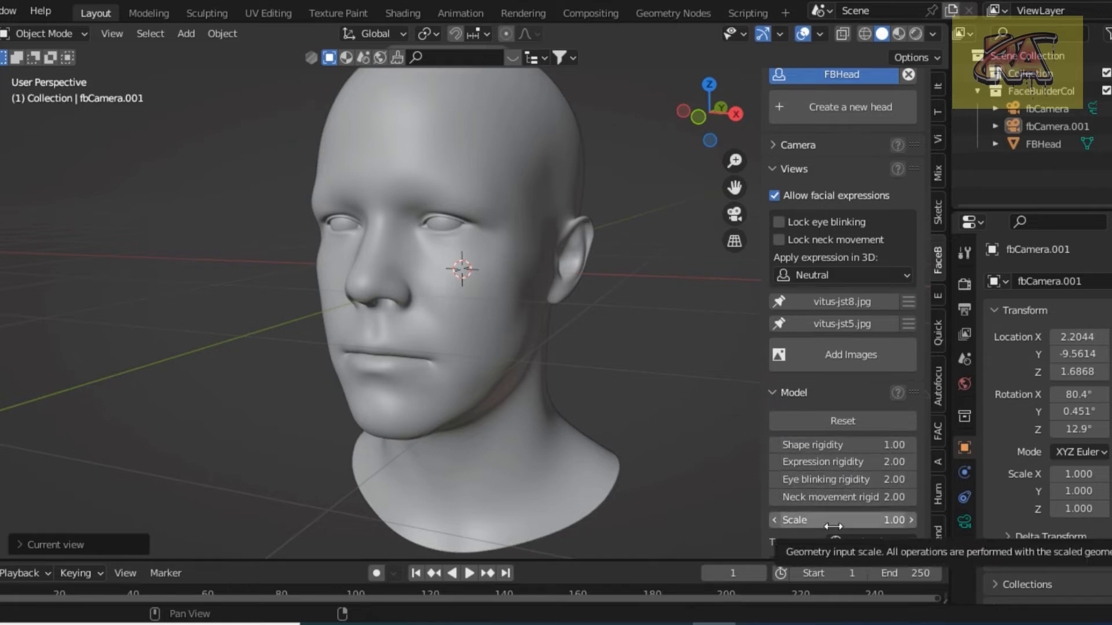
{"action": "scroll", "coordinate": [813, 554], "scroll_direction": "down", "scroll_amount": 3}
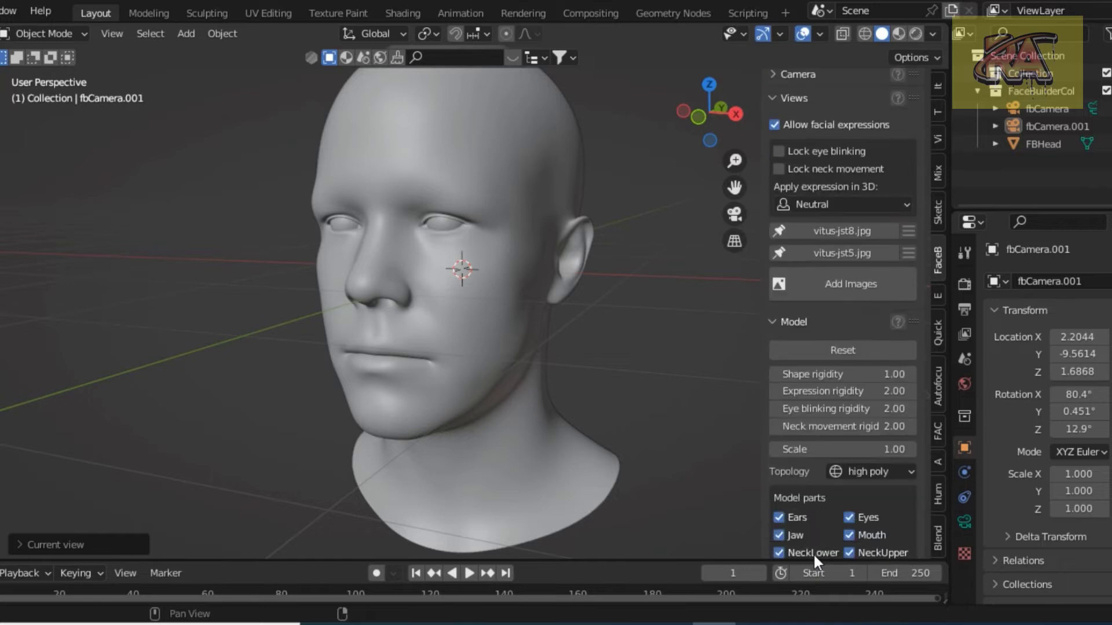
{"action": "scroll", "coordinate": [813, 554], "scroll_direction": "down", "scroll_amount": 2}
{"action": "scroll", "coordinate": [813, 553], "scroll_direction": "down", "scroll_amount": 2}
{"action": "left_click", "coordinate": [876, 399]}
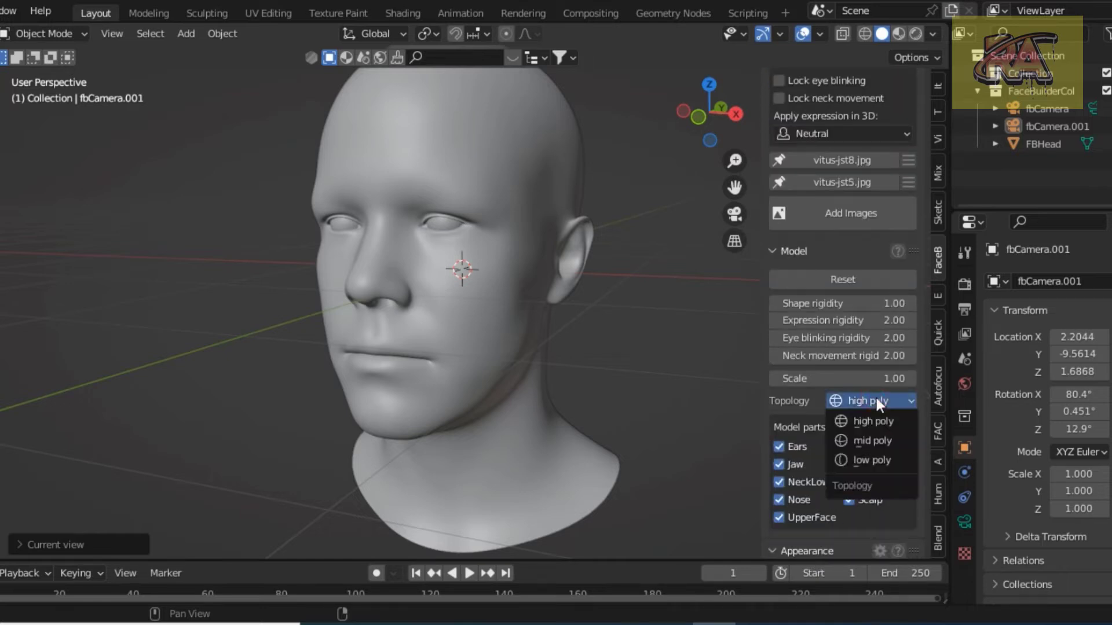
{"action": "left_click", "coordinate": [872, 422]}
Expand the Texture panel to reveal the texture generation settings
{"action": "scroll", "coordinate": [835, 511], "scroll_direction": "down", "scroll_amount": 4}
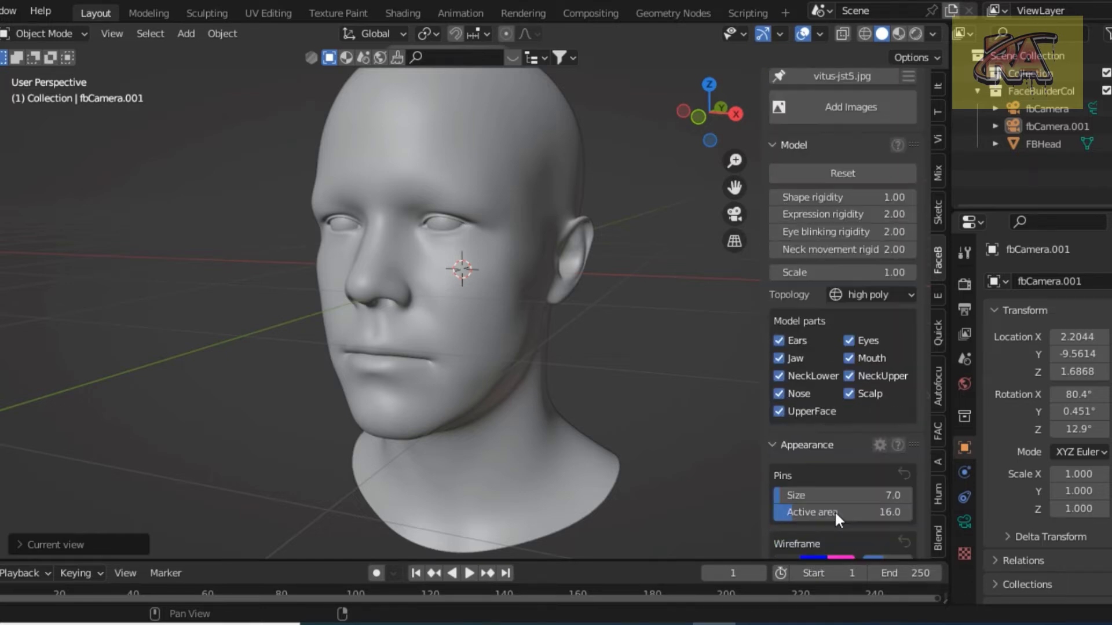
{"action": "scroll", "coordinate": [833, 509], "scroll_direction": "down", "scroll_amount": 5}
{"action": "scroll", "coordinate": [831, 508], "scroll_direction": "down", "scroll_amount": 1}
{"action": "scroll", "coordinate": [809, 507], "scroll_direction": "down", "scroll_amount": 1}
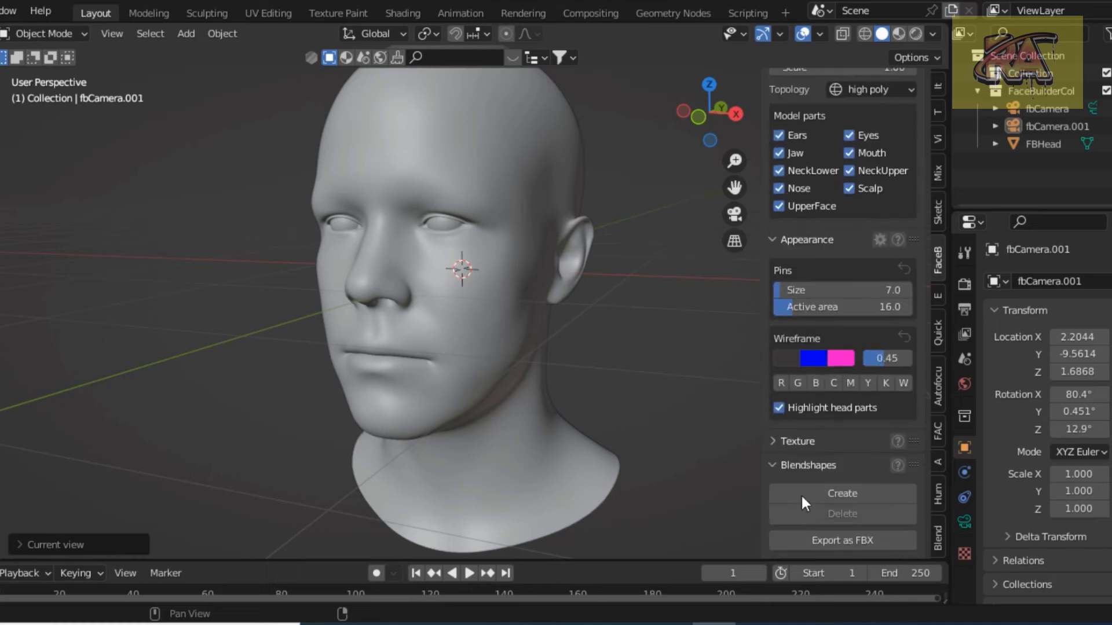
{"action": "left_click", "coordinate": [774, 440]}
Return the texture width to exactly 2048 and start Create texture to pick source photos
{"action": "scroll", "coordinate": [839, 505], "scroll_direction": "down", "scroll_amount": 5}
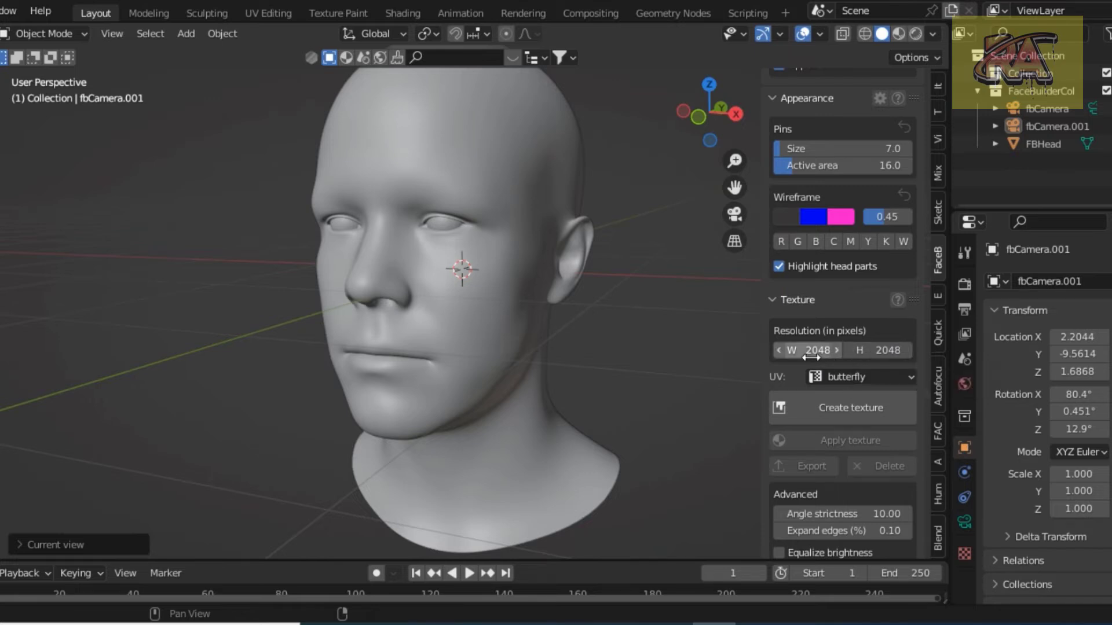
{"action": "left_click_drag", "start_coordinate": [817, 350], "coordinate": [829, 350]}
{"action": "mouse_move", "coordinate": [818, 349]}
{"action": "left_mouse_down"}
{"action": "mouse_move", "coordinate": [808, 350]}
{"action": "mouse_move", "coordinate": [817, 350]}
{"action": "left_mouse_up"}
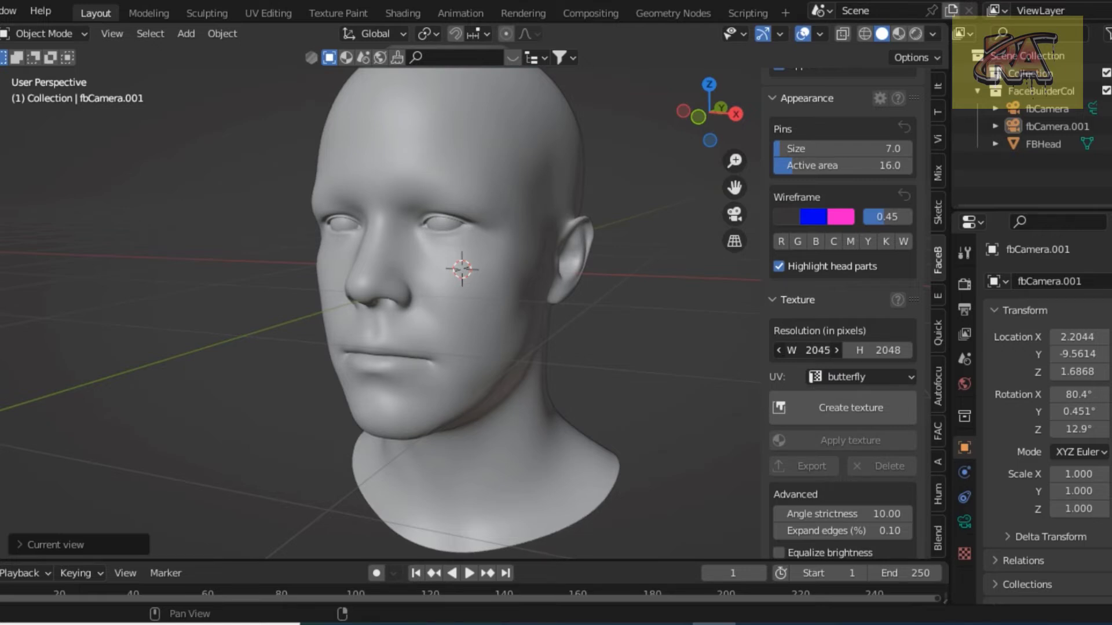
{"action": "left_click_drag", "start_coordinate": [816, 351], "coordinate": [815, 350]}
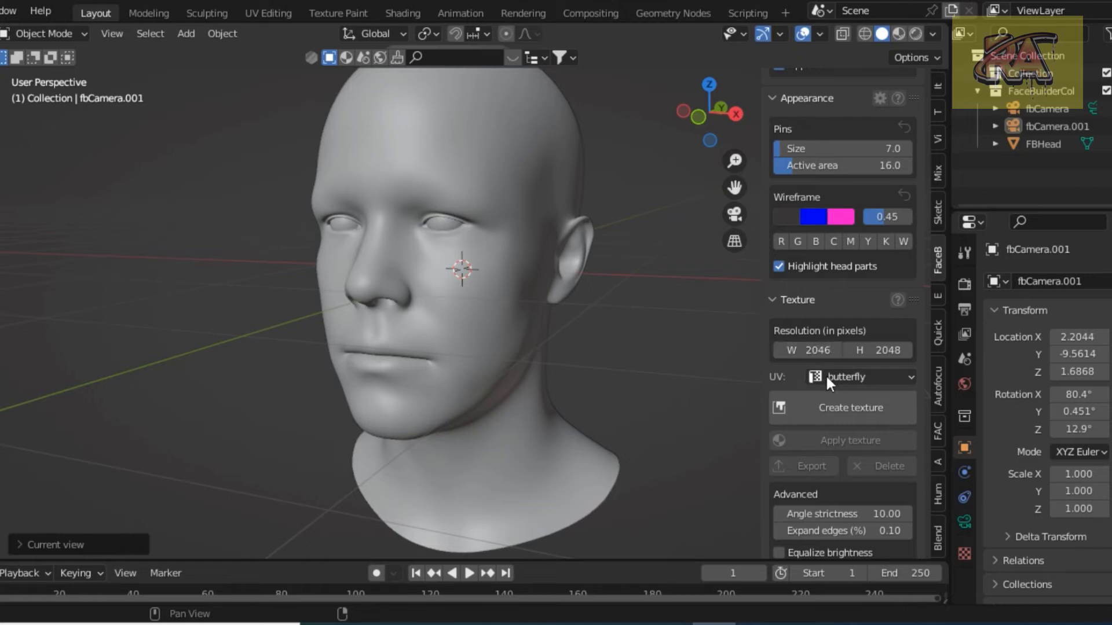
{"action": "left_click", "coordinate": [836, 350]}
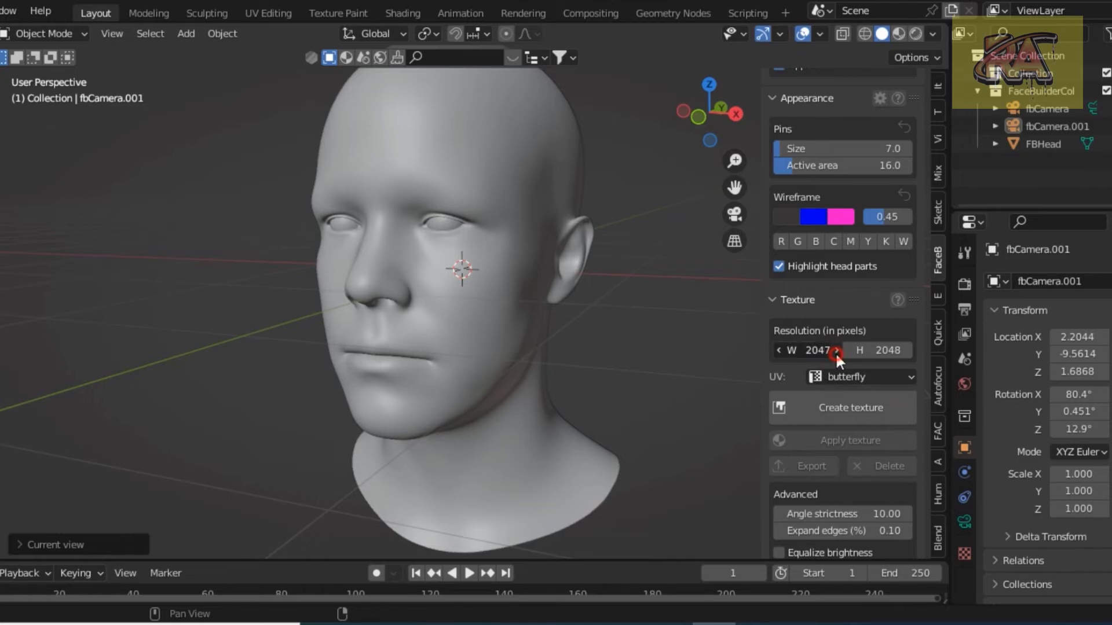
{"action": "left_click", "coordinate": [821, 407]}
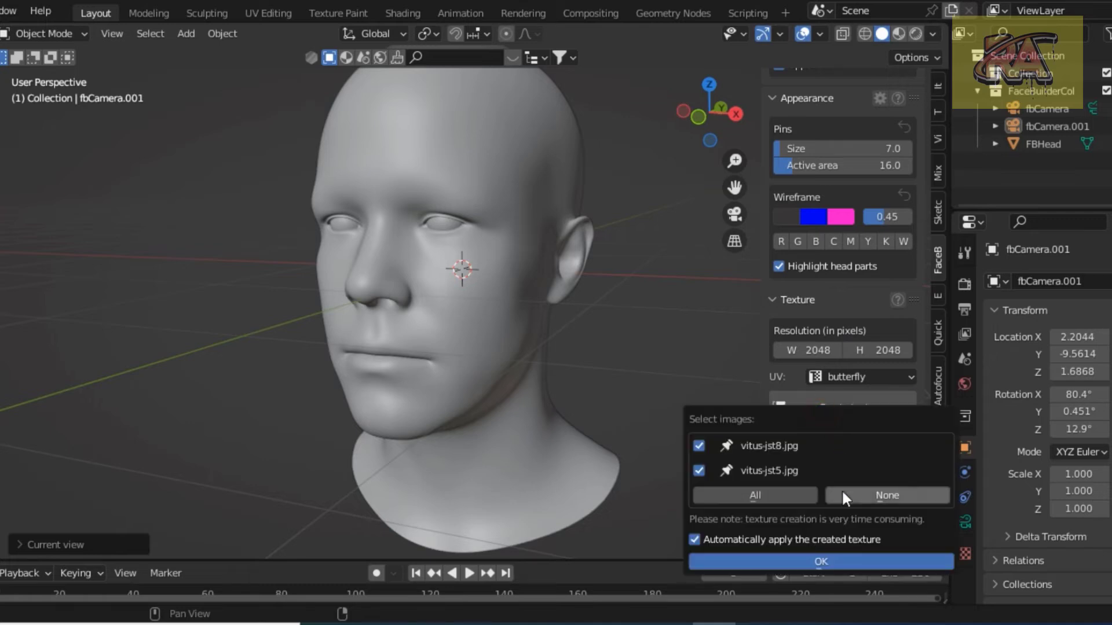
Select both vitus-jst8.jpg and vitus-jst5.jpg, keep auto-apply on, and confirm
{"action": "left_click", "coordinate": [755, 494]}
{"action": "left_click", "coordinate": [825, 563]}
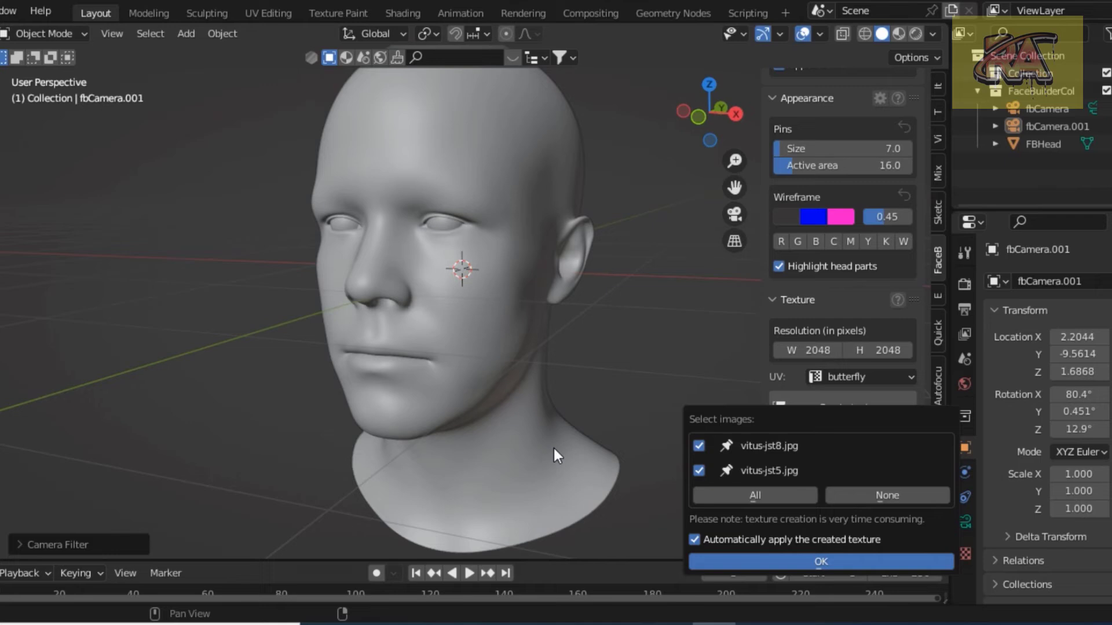
Dismiss the texture dialog and orbit, pan and zoom to inspect the photo-textured head
{"action": "key", "text": "Return"}
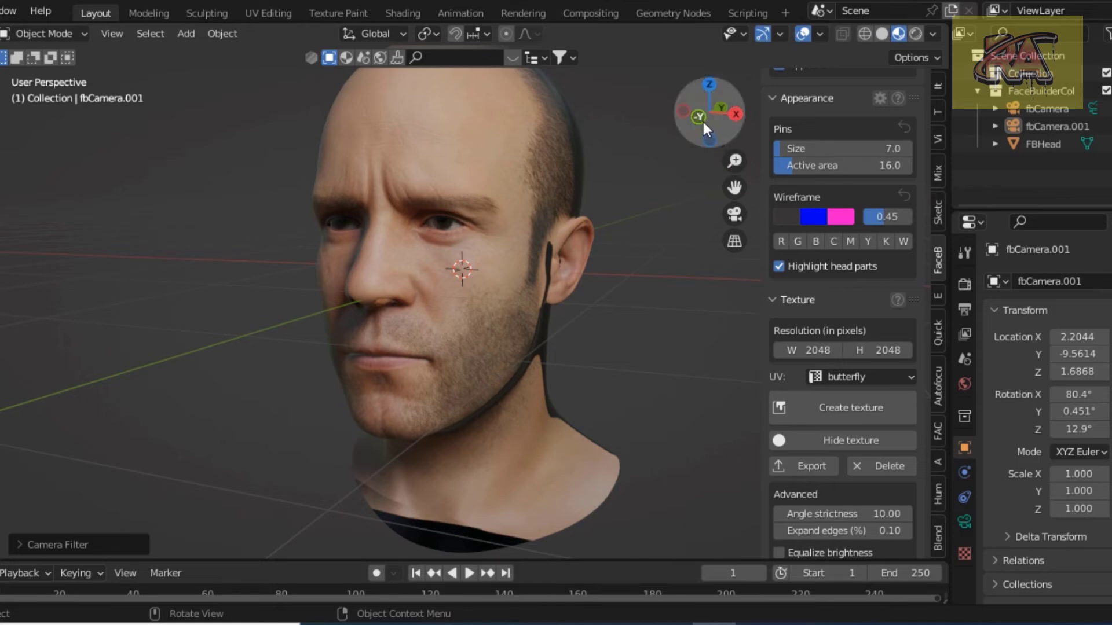
{"action": "left_click_drag", "start_coordinate": [701, 120], "coordinate": [672, 125]}
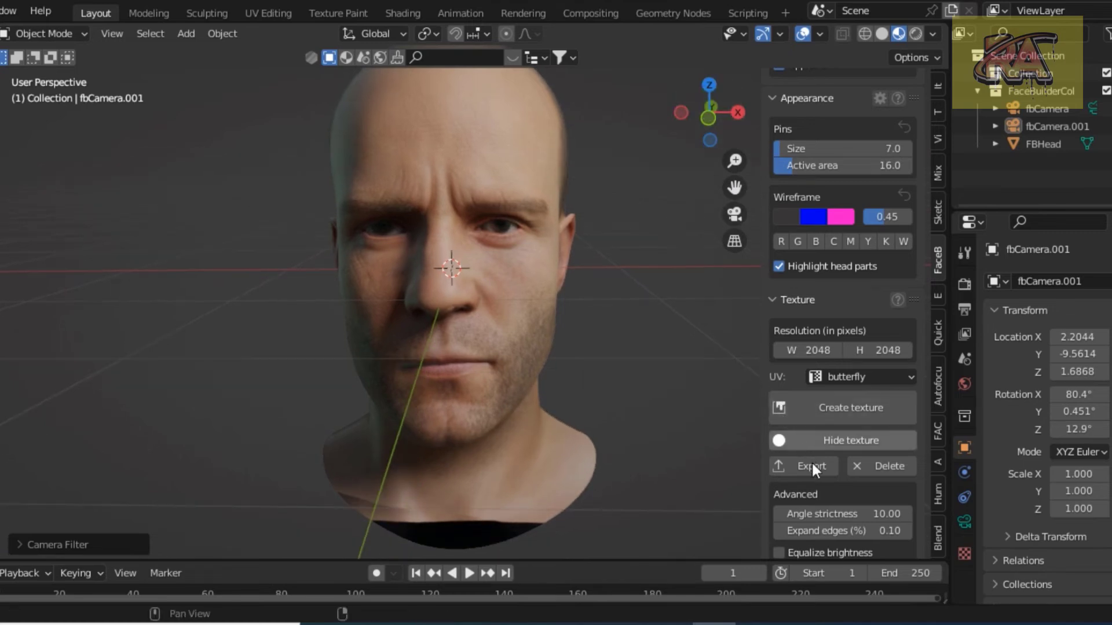
{"action": "scroll", "coordinate": [447, 329], "scroll_direction": "up", "scroll_amount": 3}
{"action": "scroll", "coordinate": [446, 328], "scroll_direction": "up", "scroll_amount": 2}
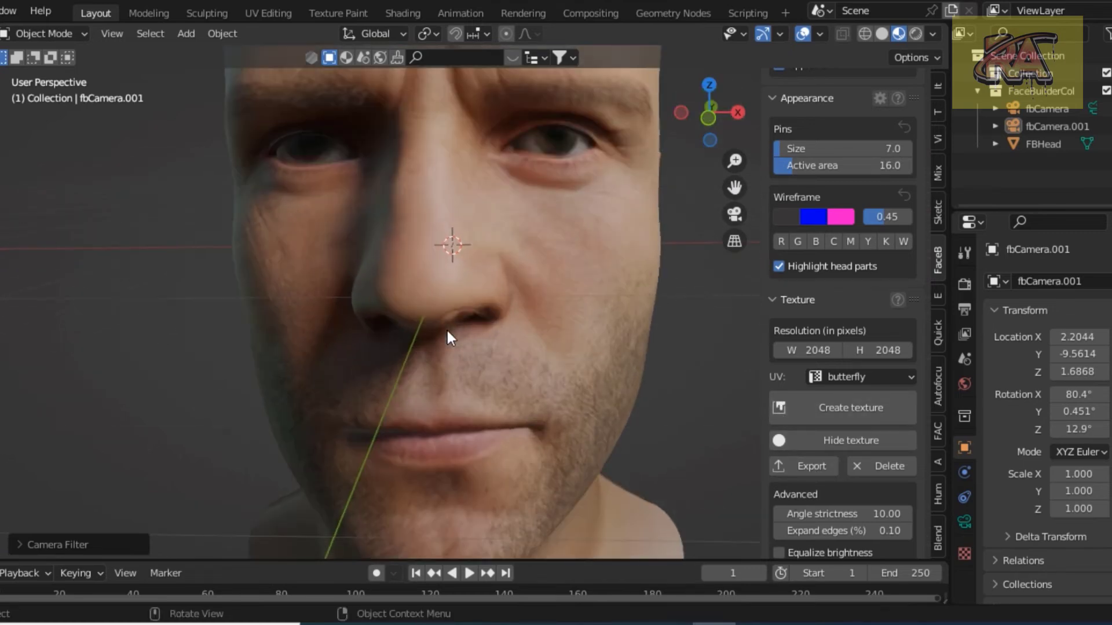
{"action": "scroll", "coordinate": [447, 330], "scroll_direction": "down", "scroll_amount": 4}
{"action": "scroll", "coordinate": [444, 330], "scroll_direction": "down", "scroll_amount": 3}
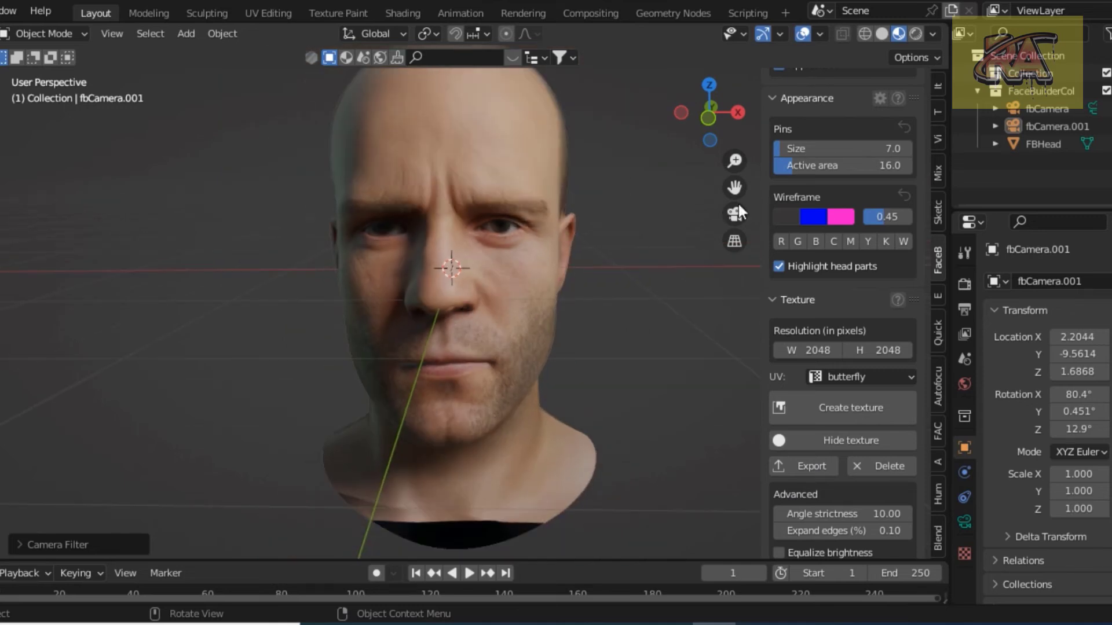
{"action": "left_click_drag", "start_coordinate": [733, 189], "coordinate": [734, 255]}
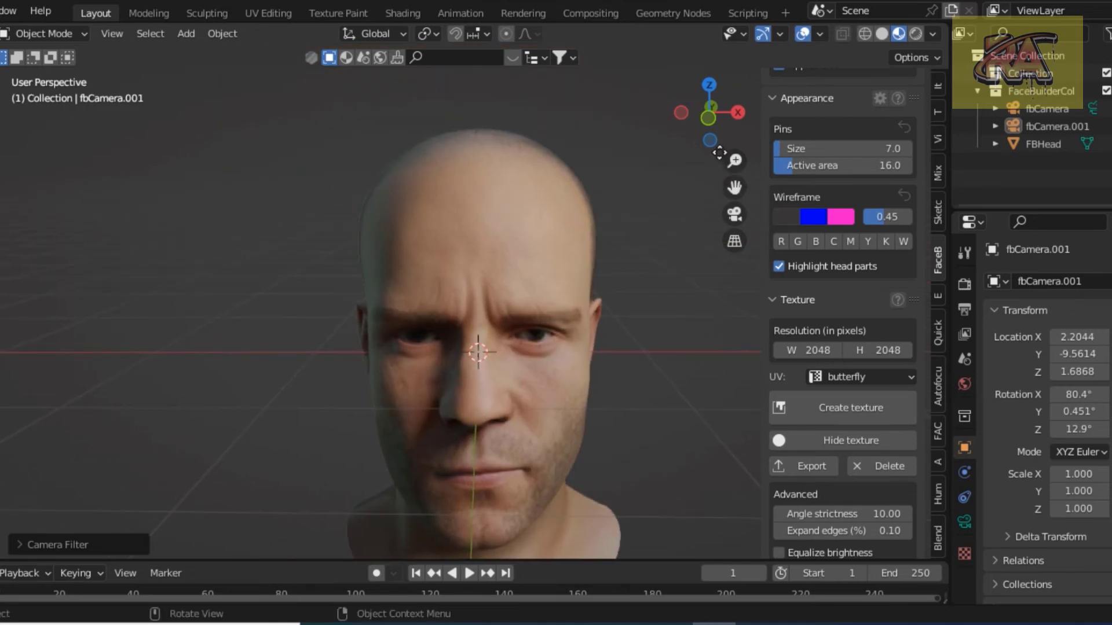
{"action": "left_click_drag", "start_coordinate": [706, 121], "coordinate": [714, 113]}
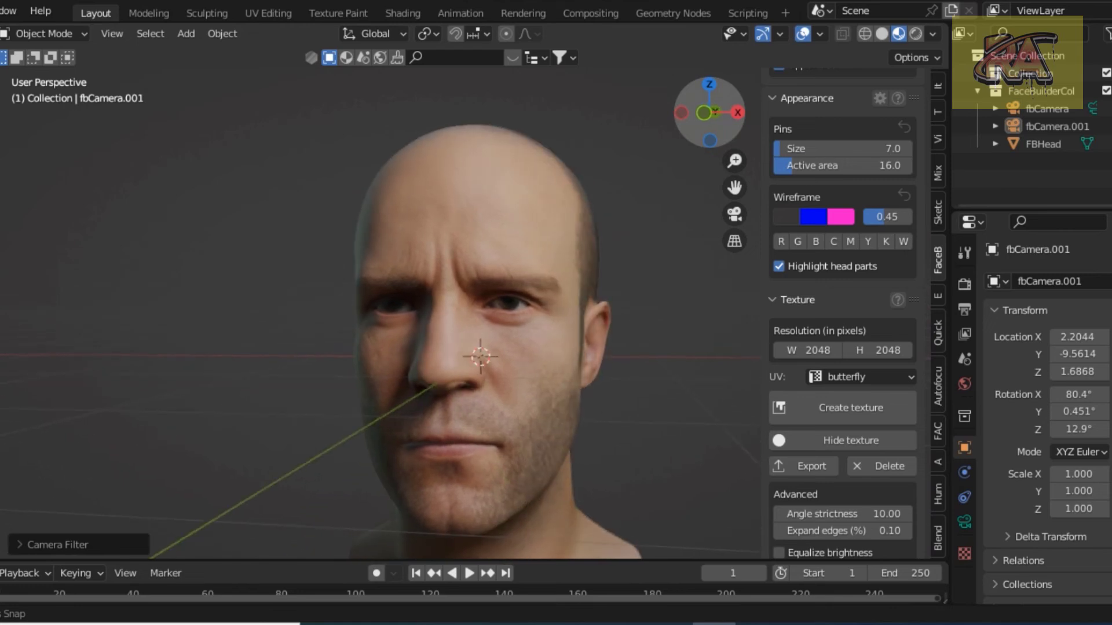
{"action": "mouse_move", "coordinate": [734, 186]}
{"action": "left_mouse_down"}
{"action": "mouse_move", "coordinate": [659, 114]}
{"action": "mouse_move", "coordinate": [669, 159]}
{"action": "left_mouse_up"}
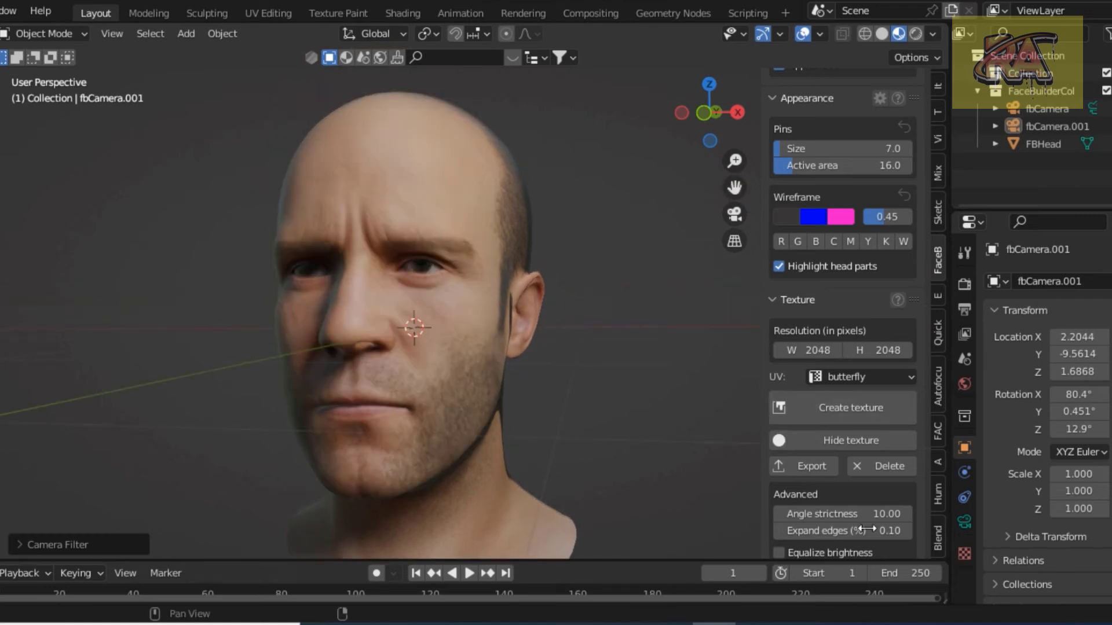
{"action": "scroll", "coordinate": [860, 525], "scroll_direction": "down", "scroll_amount": 2}
{"action": "scroll", "coordinate": [859, 525], "scroll_direction": "down", "scroll_amount": 2}
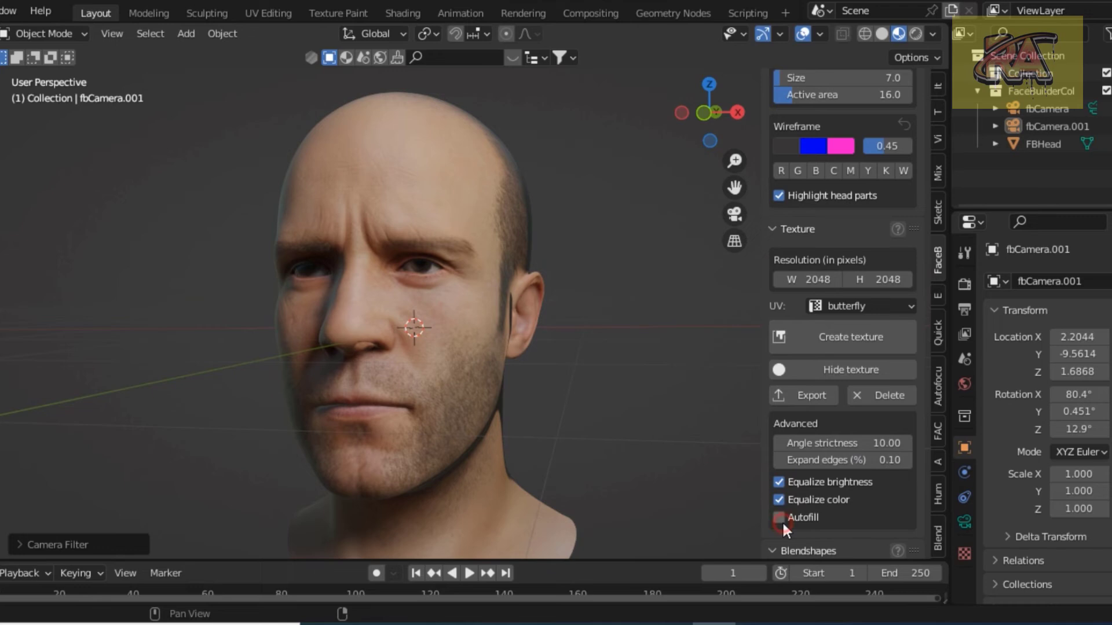
Raise viewport lighting strength to 2.000 and switch to the first studio HDRI
{"action": "left_click", "coordinate": [933, 34]}
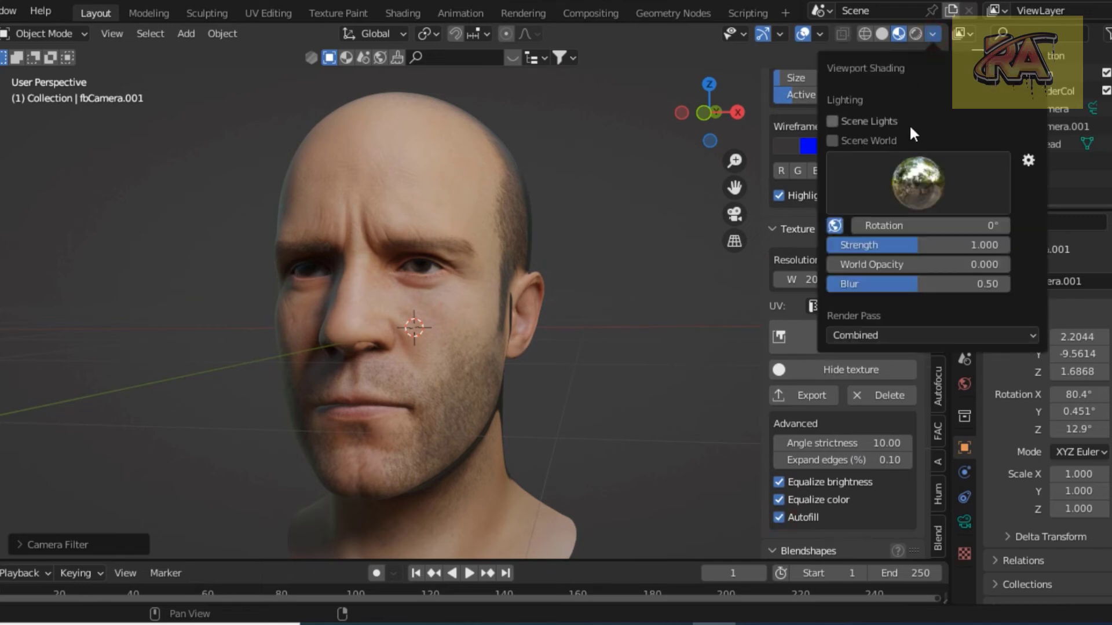
{"action": "left_click_drag", "start_coordinate": [904, 245], "coordinate": [996, 245]}
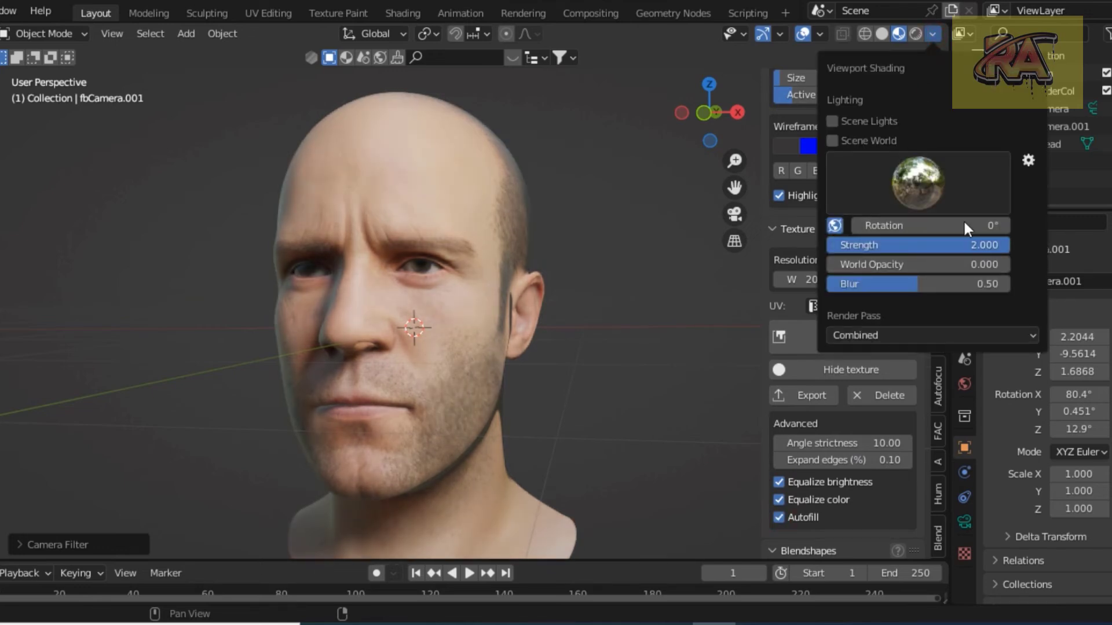
{"action": "left_click", "coordinate": [925, 191]}
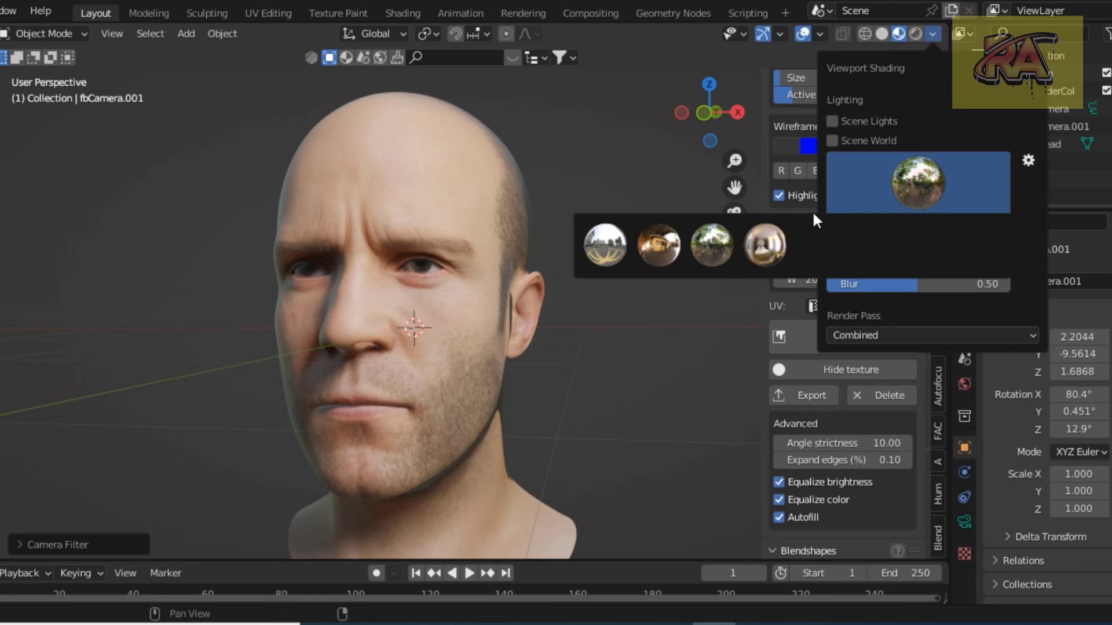
{"action": "left_click", "coordinate": [606, 272]}
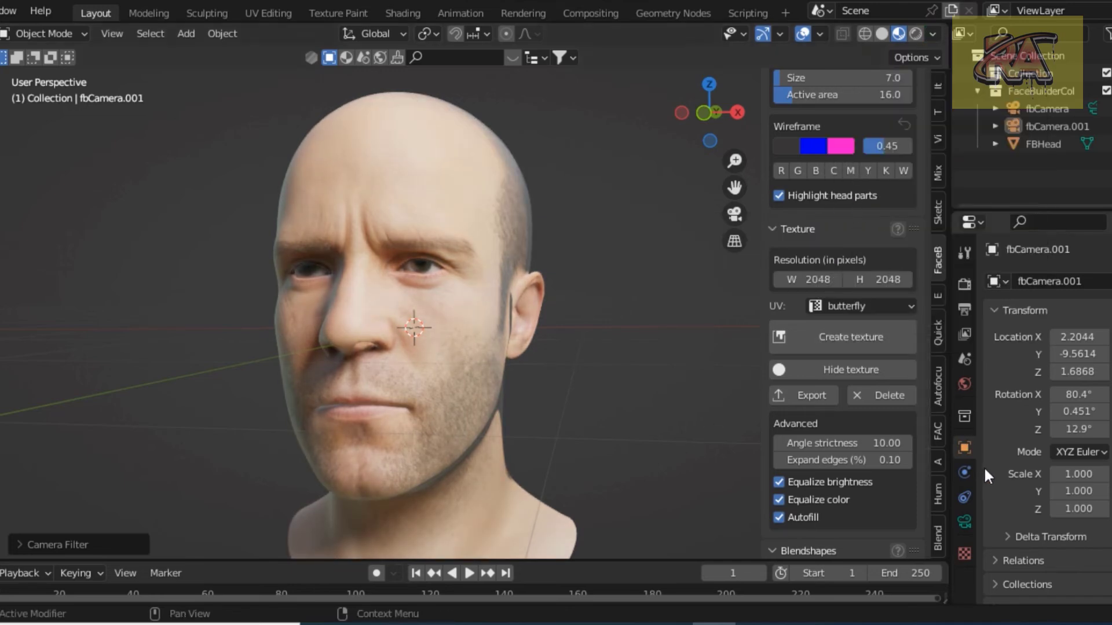
Change the Color Management view transform from Filmic to Standard, then reframe the head
{"action": "left_click", "coordinate": [965, 522]}
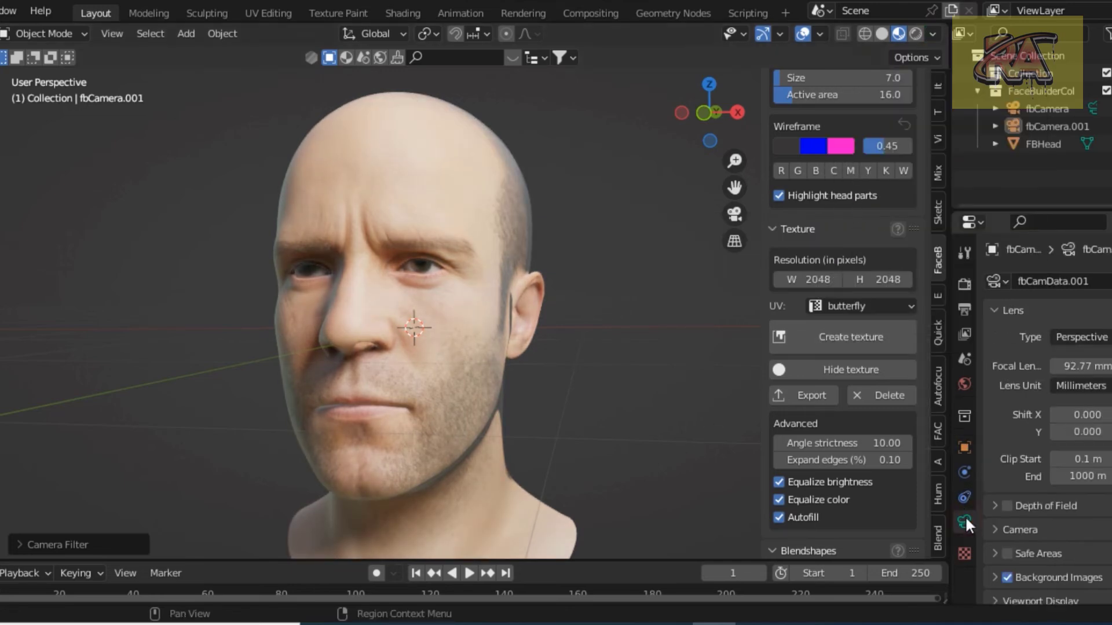
{"action": "scroll", "coordinate": [1011, 512], "scroll_direction": "down", "scroll_amount": 2}
{"action": "left_click", "coordinate": [963, 286]}
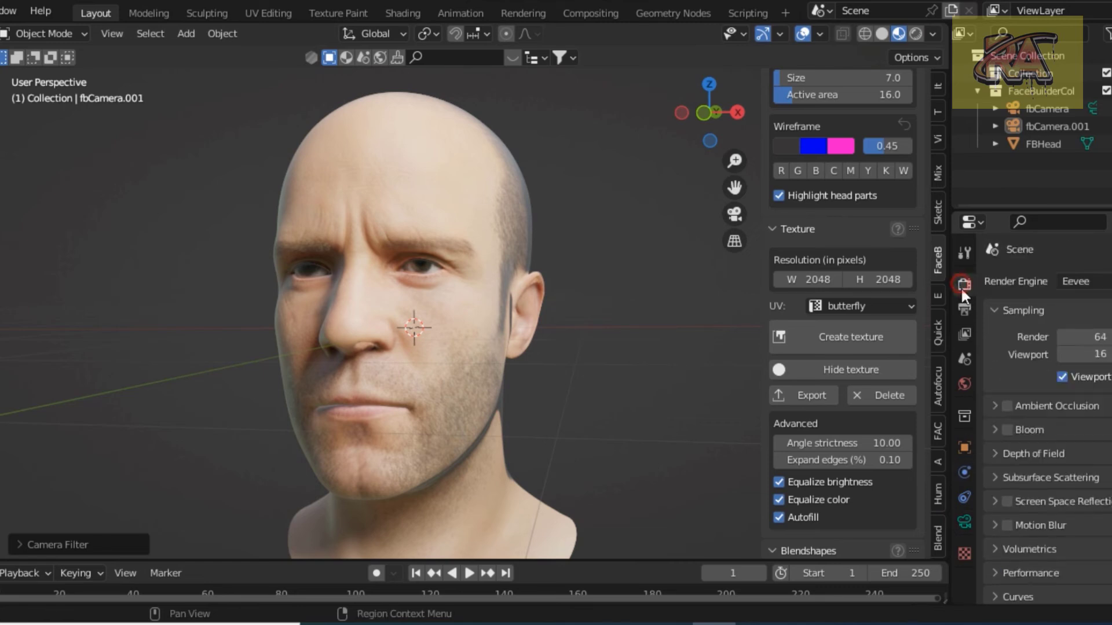
{"action": "scroll", "coordinate": [1069, 463], "scroll_direction": "down", "scroll_amount": 5}
{"action": "left_click", "coordinate": [1046, 597]}
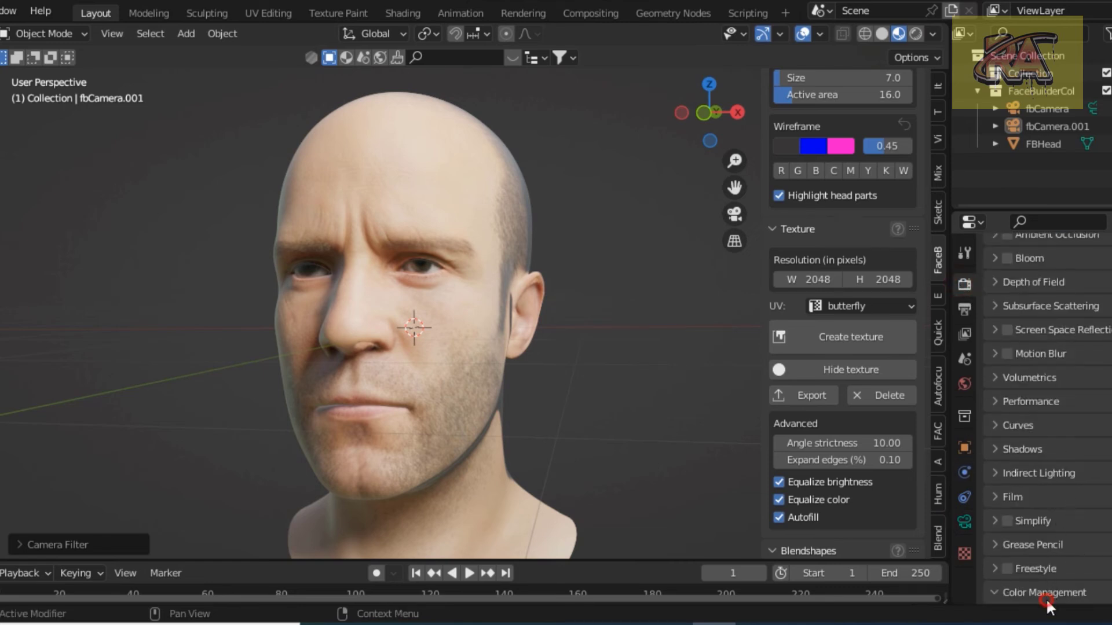
{"action": "scroll", "coordinate": [1070, 576], "scroll_direction": "down", "scroll_amount": 3}
{"action": "scroll", "coordinate": [1076, 573], "scroll_direction": "down", "scroll_amount": 4}
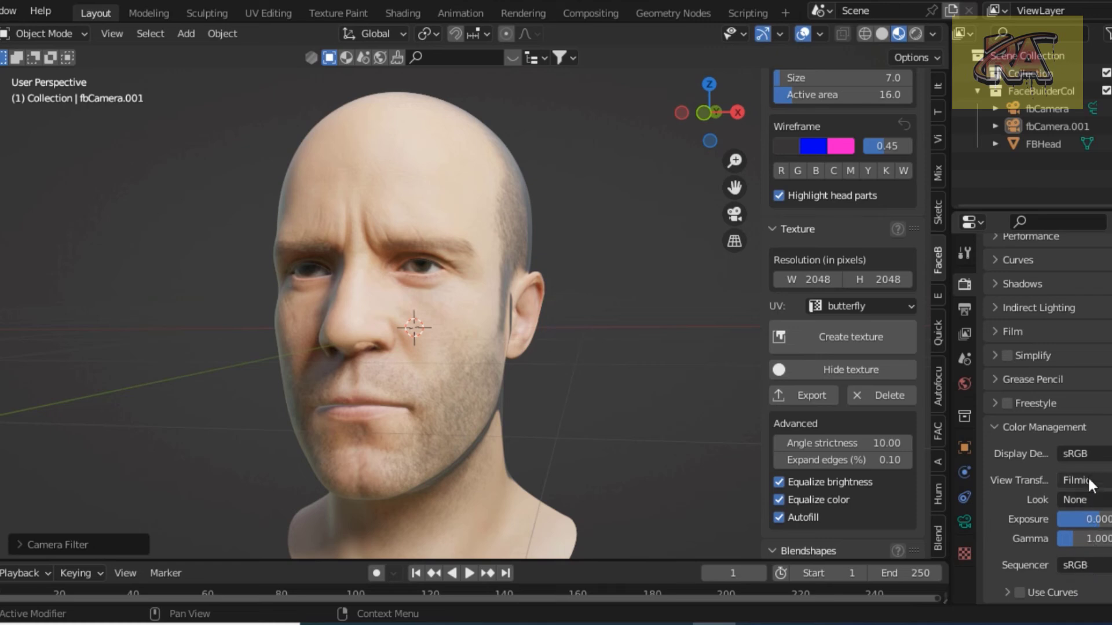
{"action": "left_click", "coordinate": [1090, 484]}
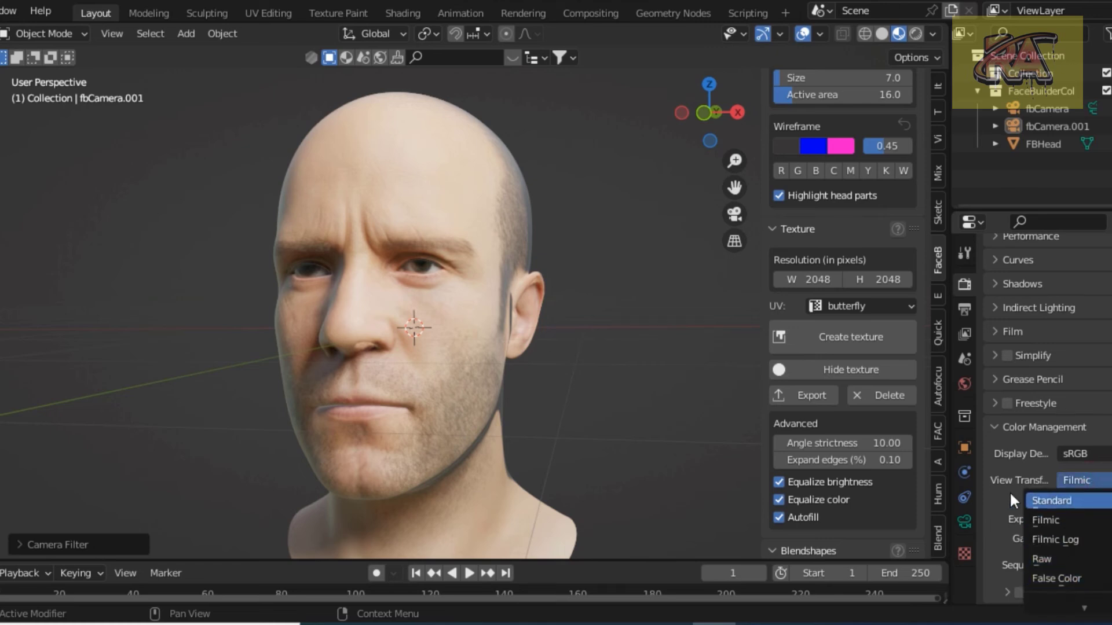
{"action": "left_click", "coordinate": [1051, 500]}
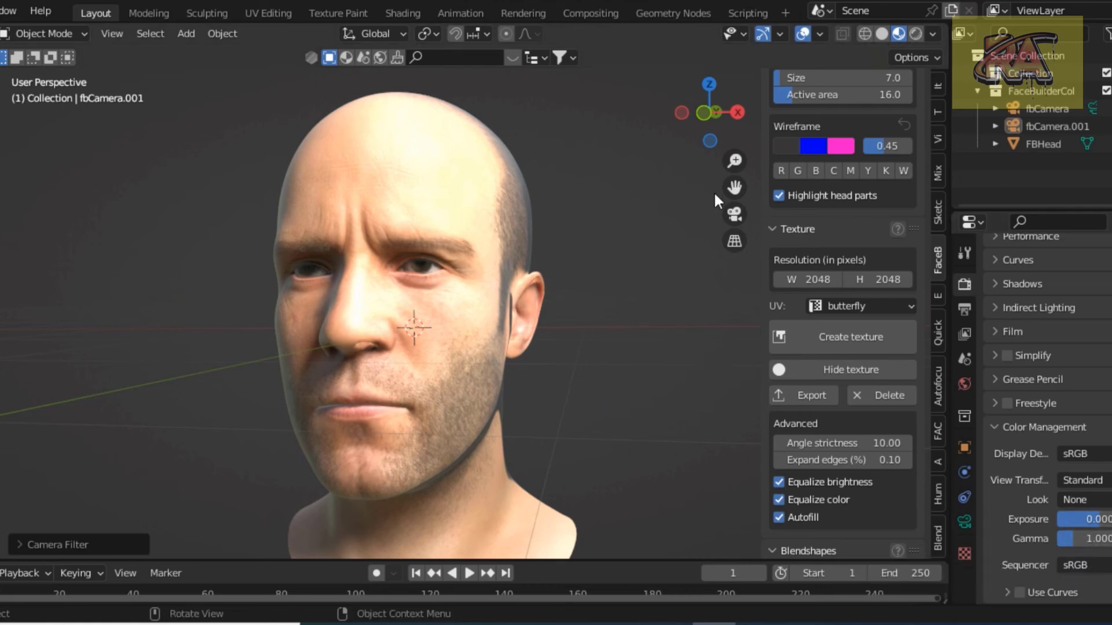
{"action": "left_click_drag", "start_coordinate": [709, 115], "coordinate": [692, 118]}
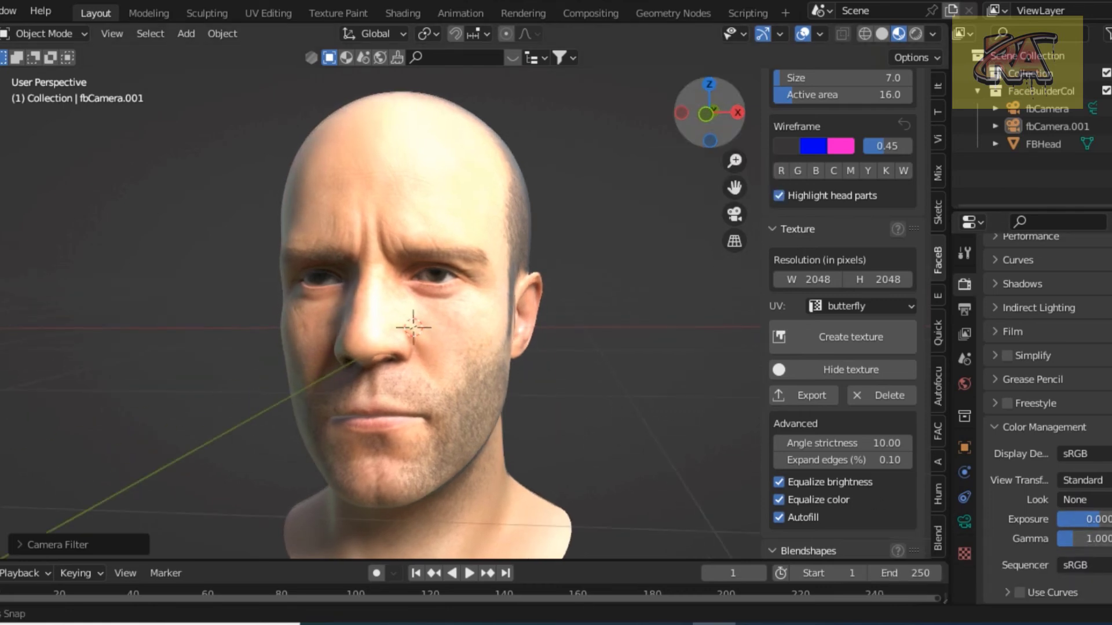
{"action": "mouse_move", "coordinate": [733, 187]}
{"action": "left_mouse_down"}
{"action": "mouse_move", "coordinate": [746, 166]}
{"action": "mouse_move", "coordinate": [748, 197]}
{"action": "left_mouse_up"}
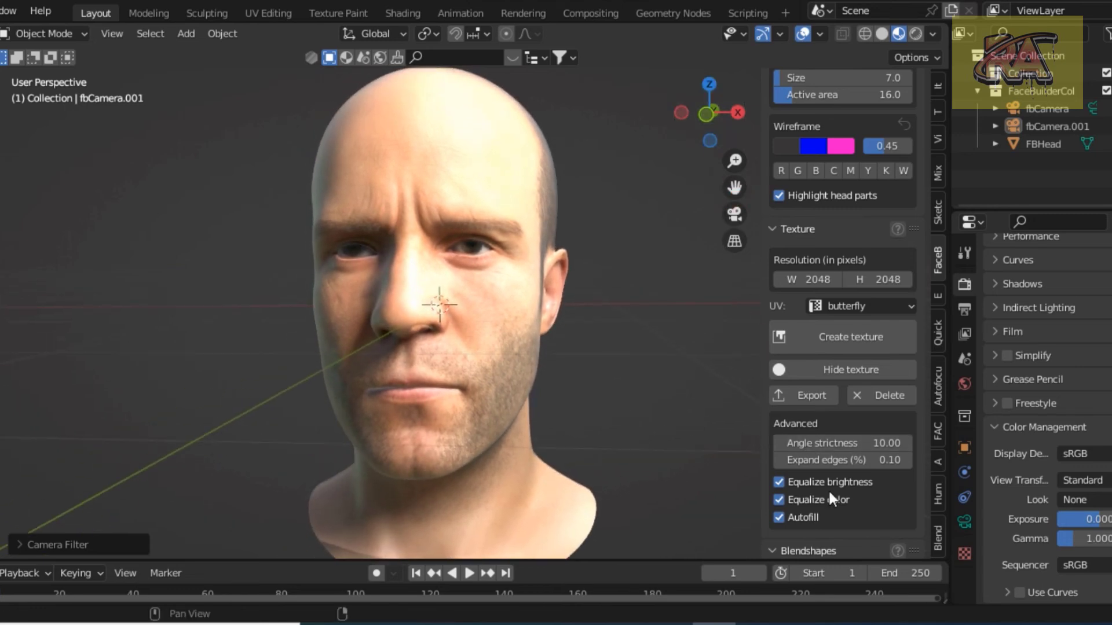
Create the FaceBuilder blendshapes, add Example keyframes, and play frames 1–409
{"action": "scroll", "coordinate": [830, 494], "scroll_direction": "down", "scroll_amount": 4}
{"action": "left_click", "coordinate": [830, 493]}
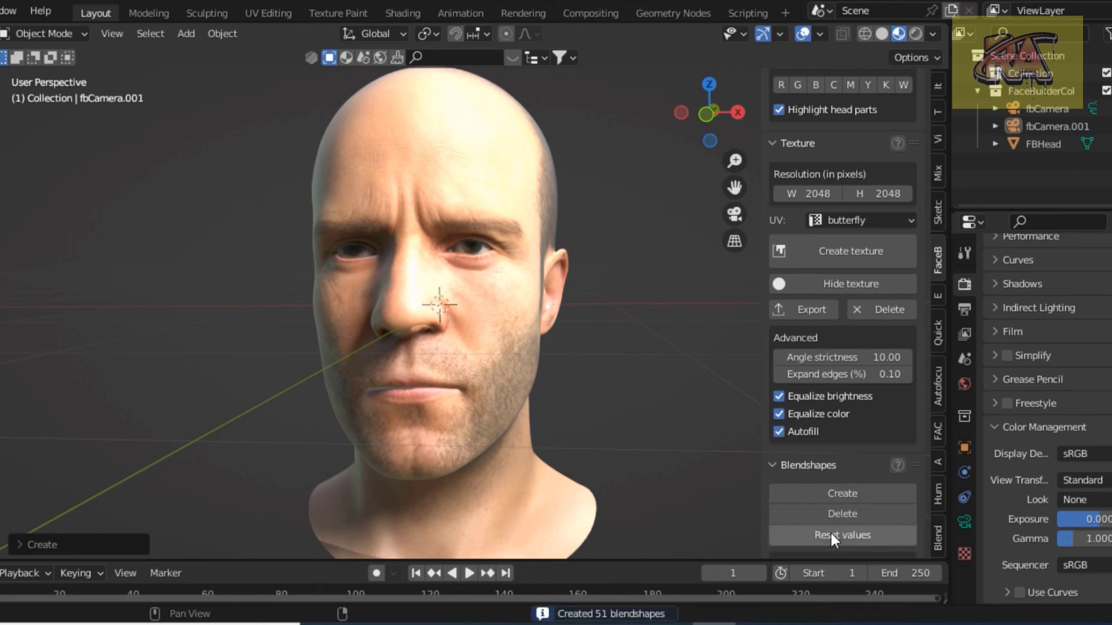
{"action": "scroll", "coordinate": [831, 533], "scroll_direction": "down", "scroll_amount": 5}
{"action": "left_click", "coordinate": [846, 491]}
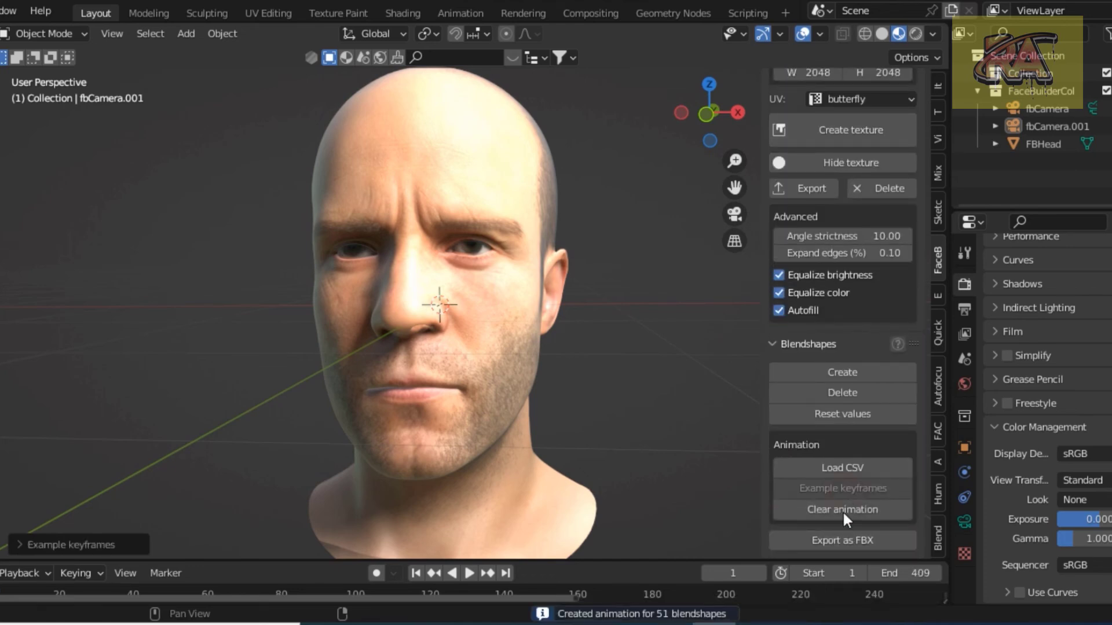
{"action": "left_click", "coordinate": [469, 574]}
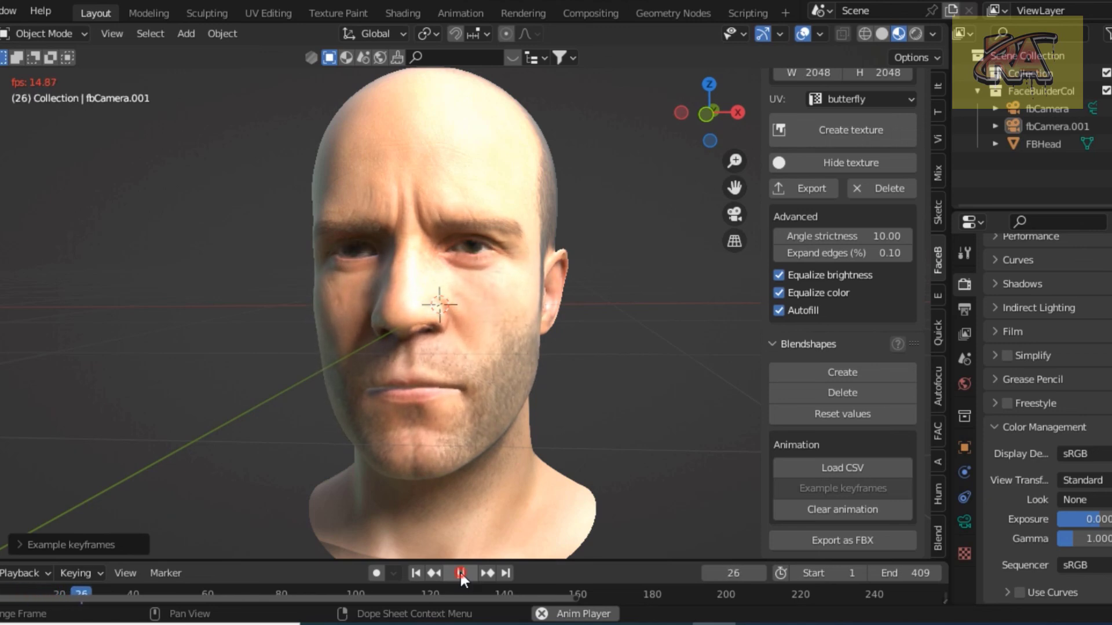
Pause playback at frame 28, then orbit, pan and zoom around the animated head
{"action": "left_click", "coordinate": [462, 572]}
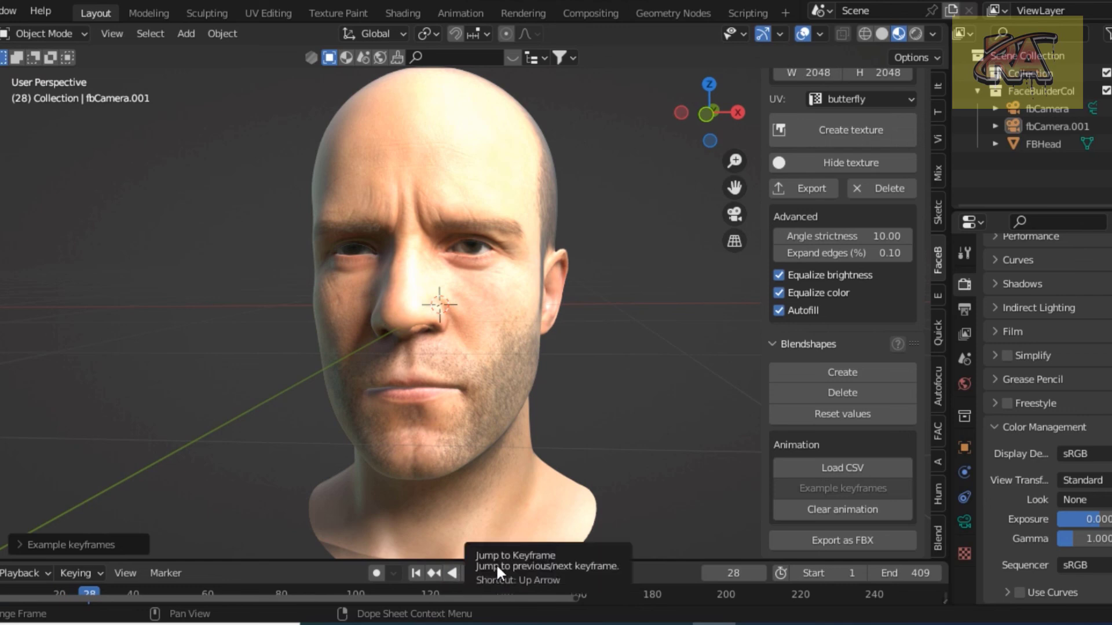
{"action": "left_click_drag", "start_coordinate": [710, 114], "coordinate": [705, 112]}
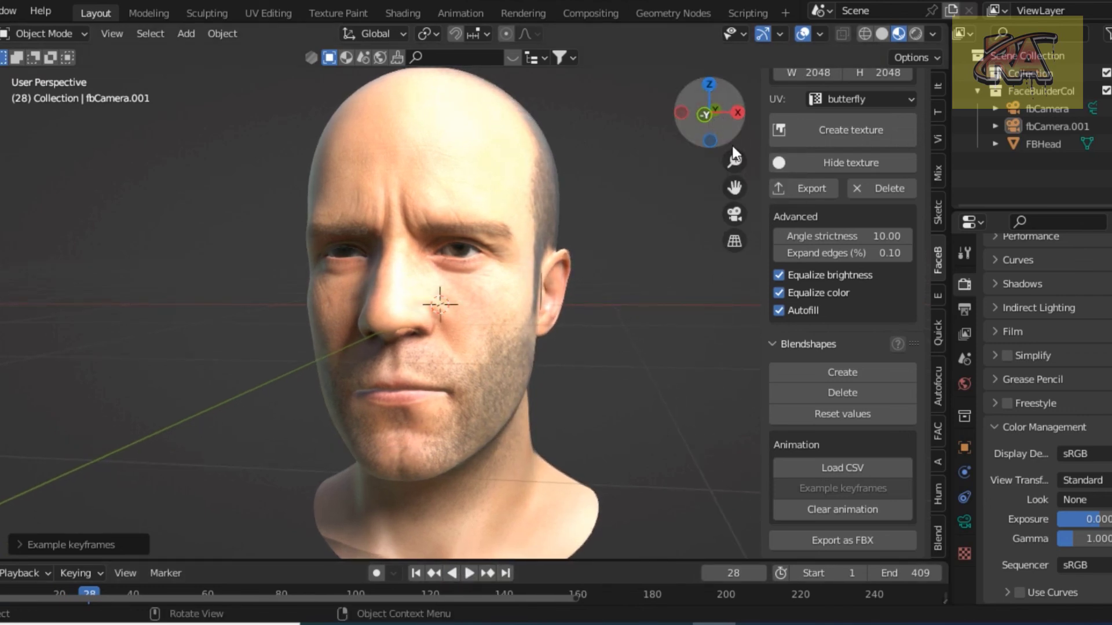
{"action": "left_click_drag", "start_coordinate": [734, 187], "coordinate": [752, 218]}
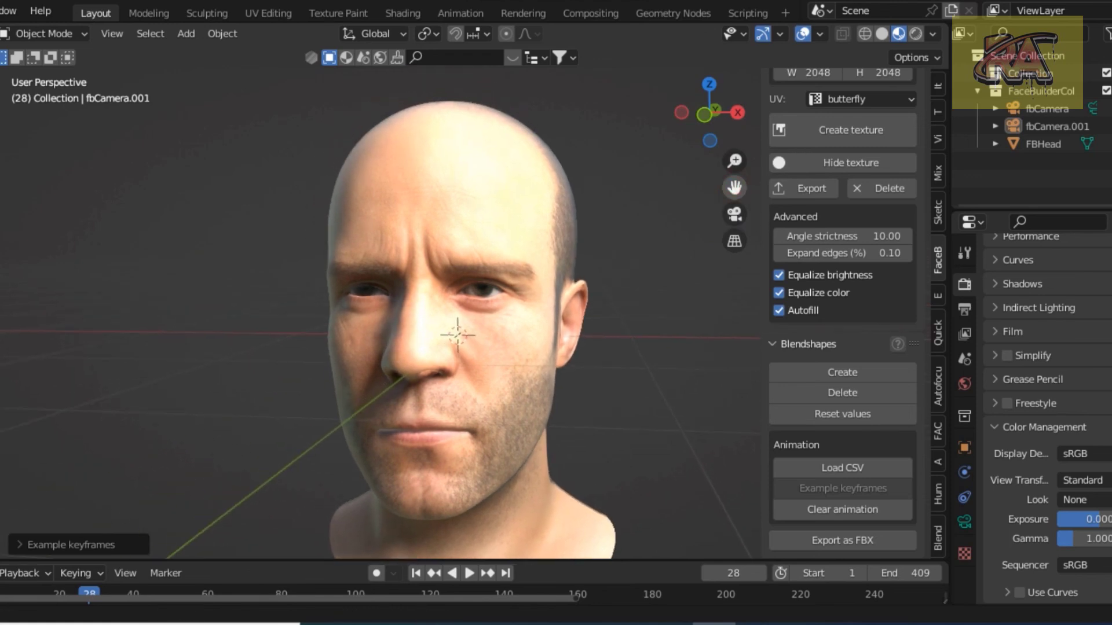
{"action": "scroll", "coordinate": [519, 280], "scroll_direction": "up", "scroll_amount": 1}
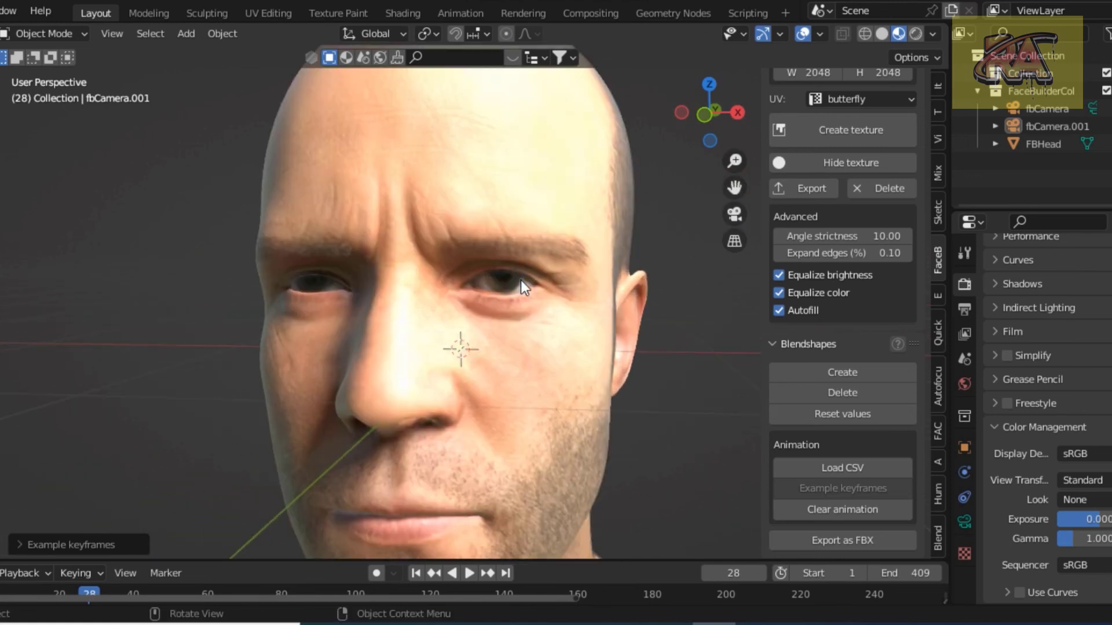
{"action": "scroll", "coordinate": [520, 280], "scroll_direction": "up", "scroll_amount": 3}
{"action": "scroll", "coordinate": [518, 329], "scroll_direction": "down", "scroll_amount": 3}
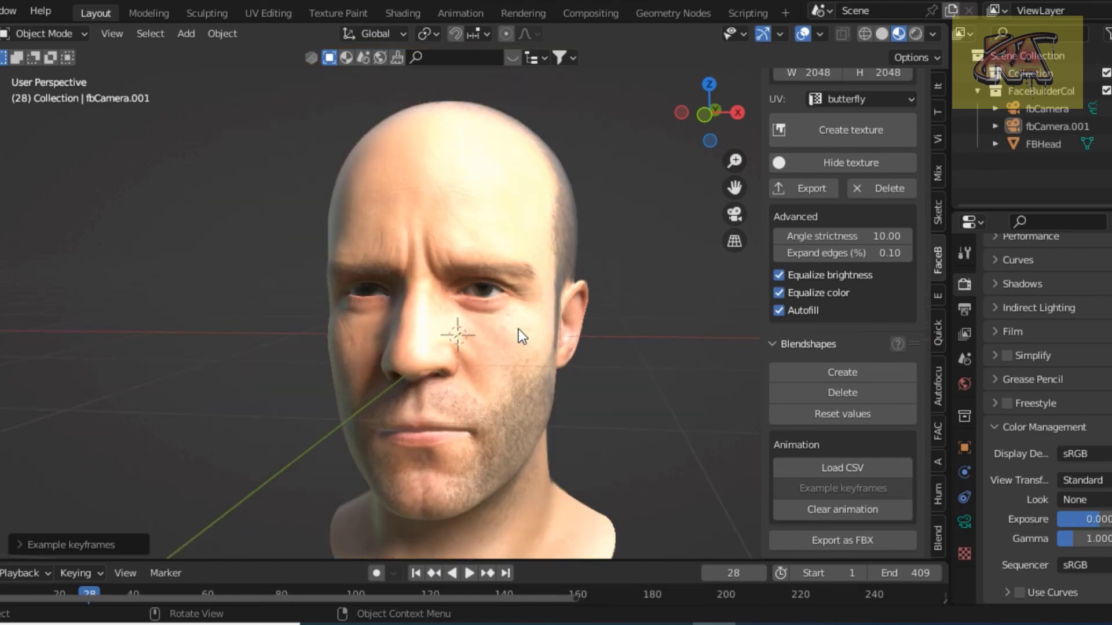